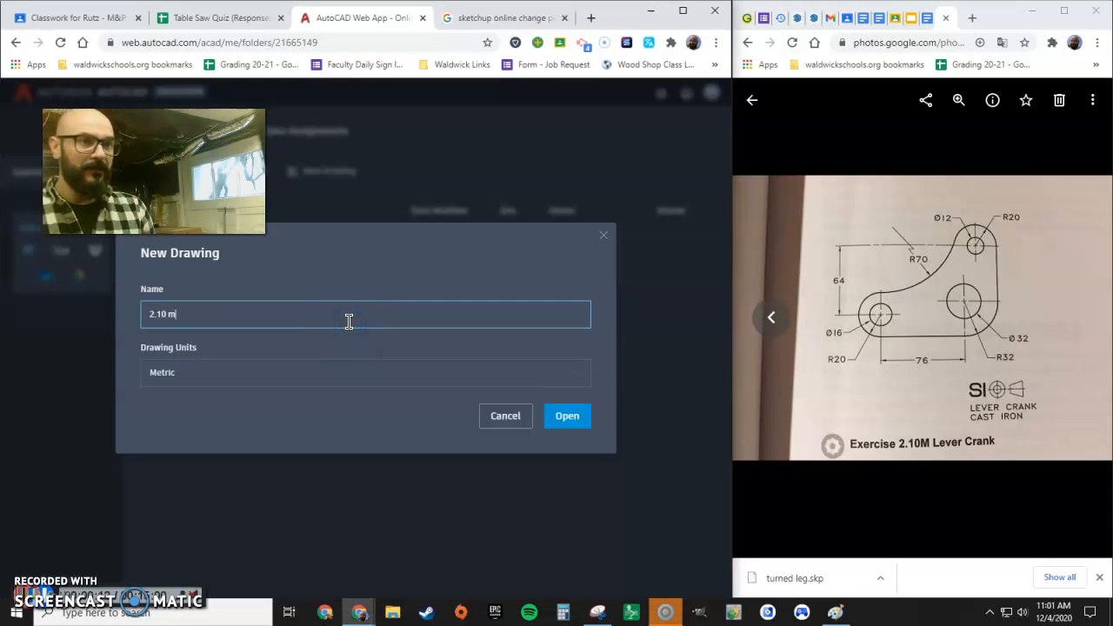
Step: Create a new drawing named 2.10M Lever Crank with metric units
text(.10M Lever Crank)
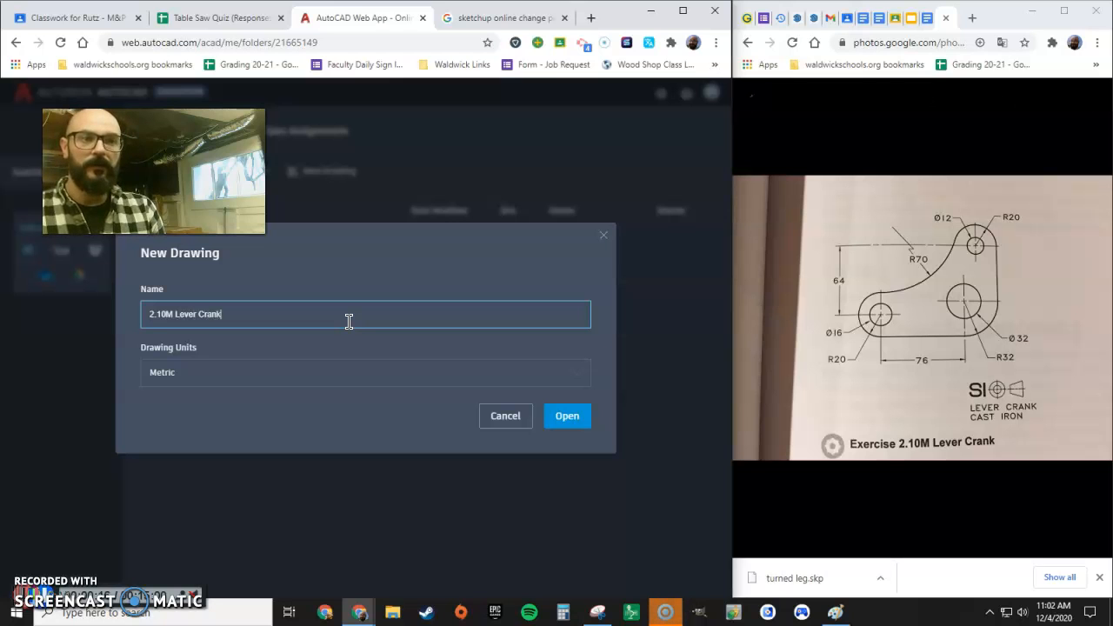
click(311, 375)
click(565, 417)
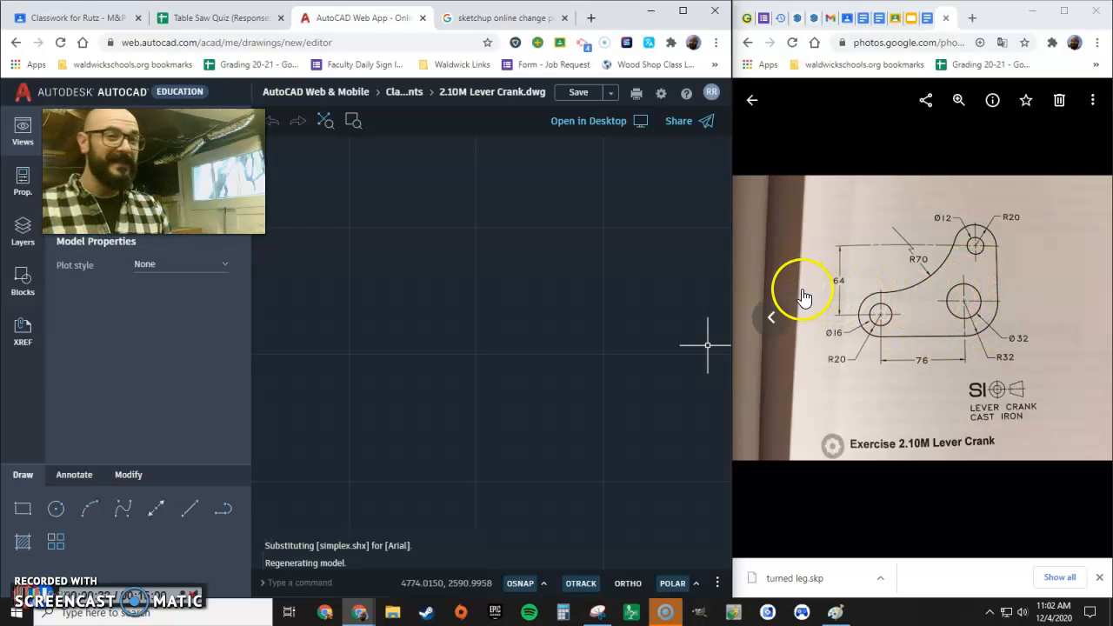
Step: Draw a circle of radius 8 centred on the origin at 0,0
scroll(592, 314, down, 4)
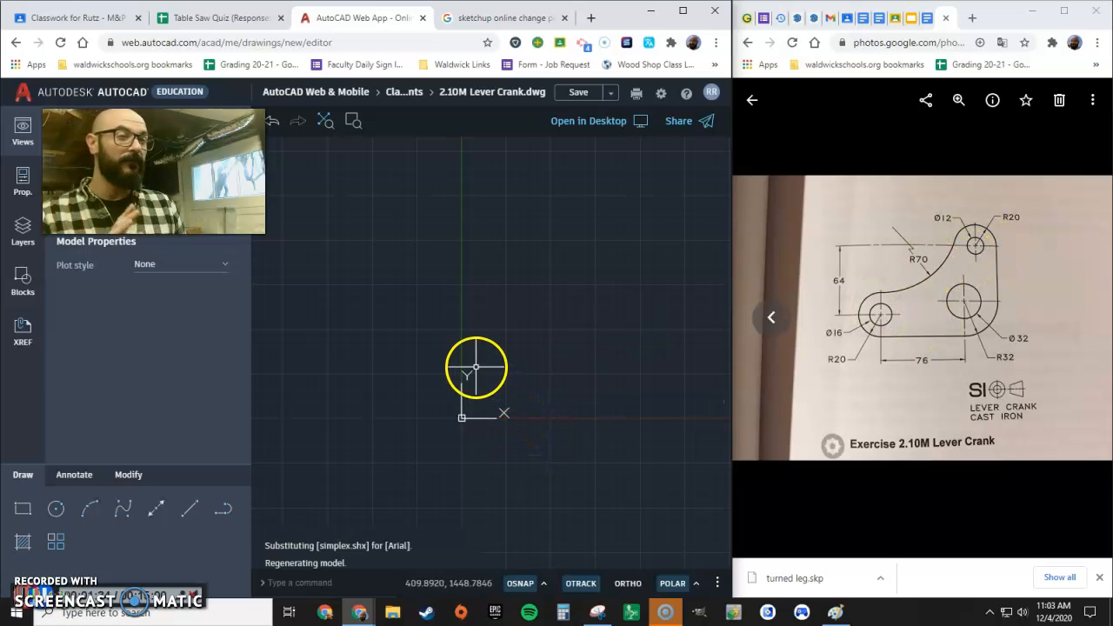
click(54, 509)
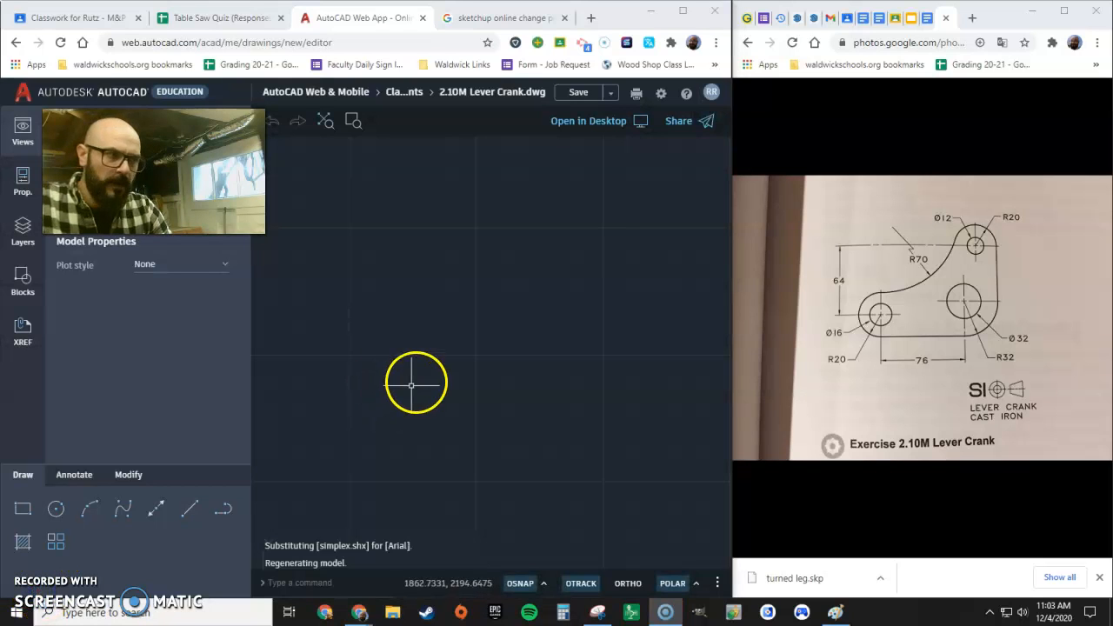
click(54, 513)
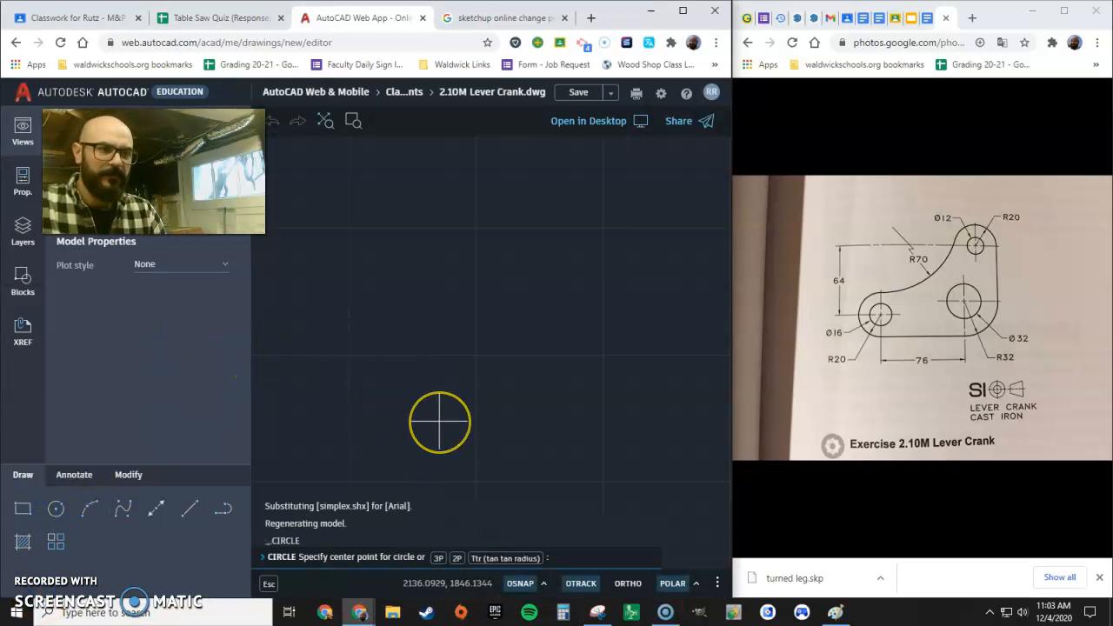
text(0,0)
key(Return)
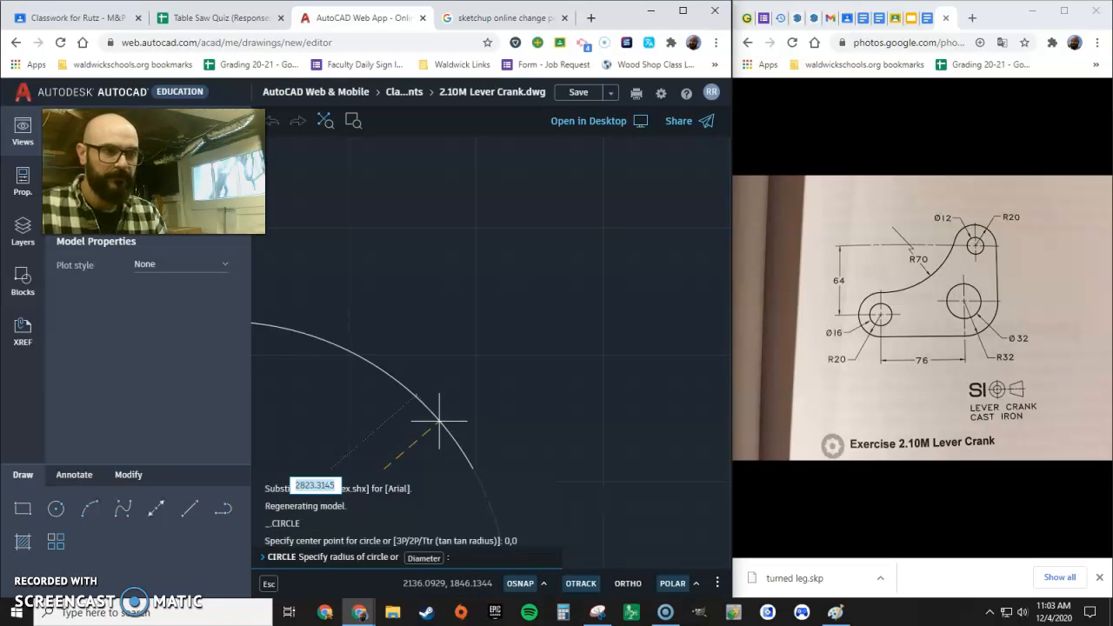
scroll(516, 347, down, 4)
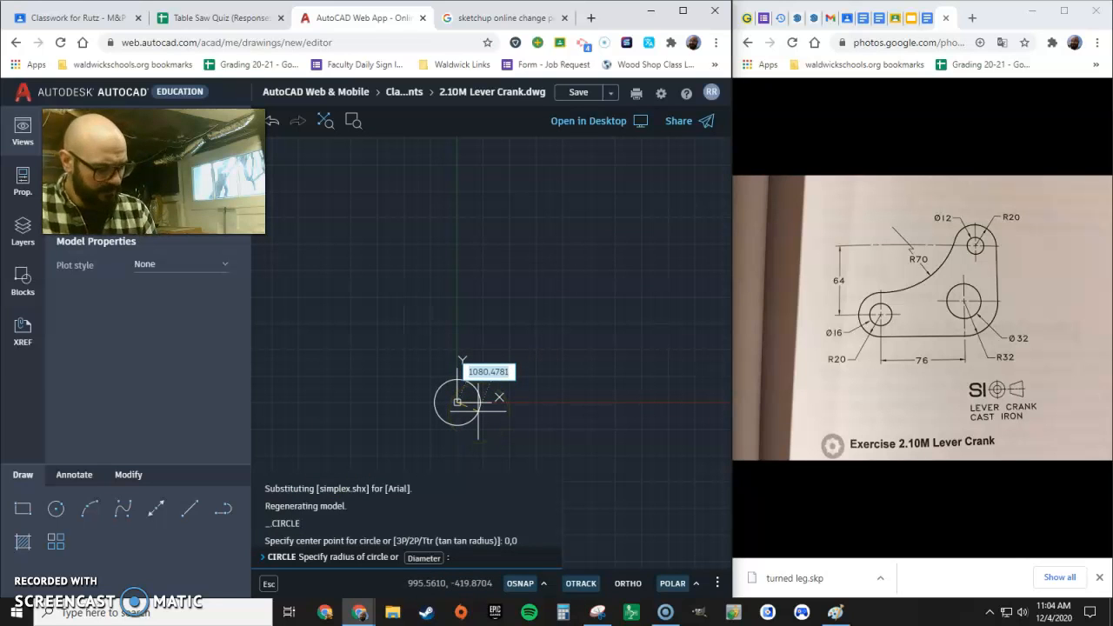
text(8)
key(Return)
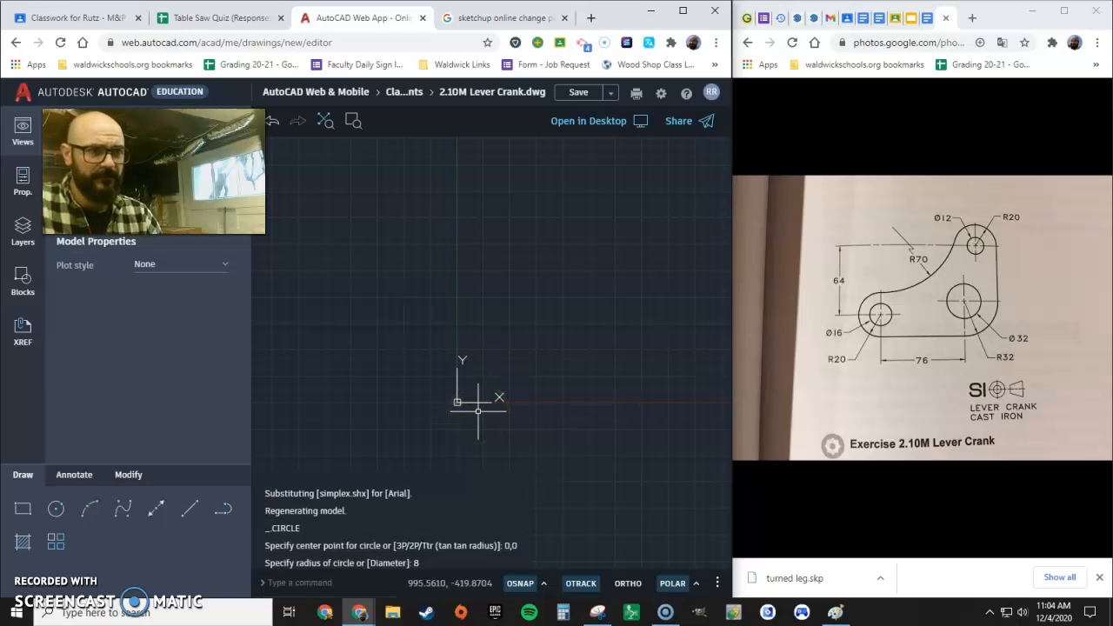
Step: Draw a concentric circle of radius 20 around the 8 mm radius circle at the origin
click(324, 120)
scroll(408, 331, down, 6)
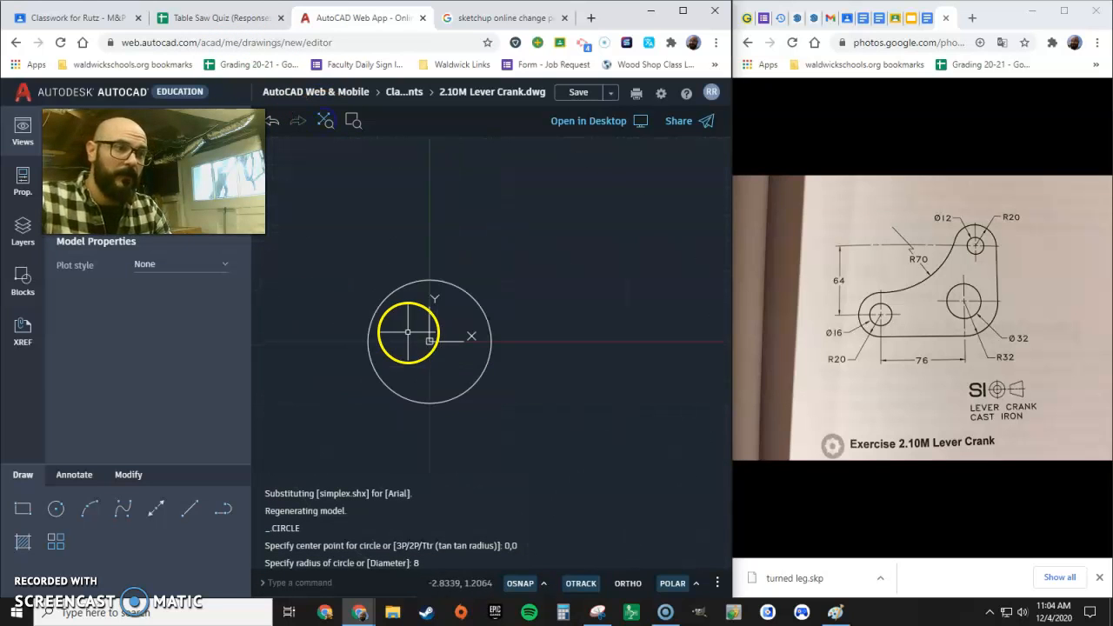
scroll(432, 380, down, 3)
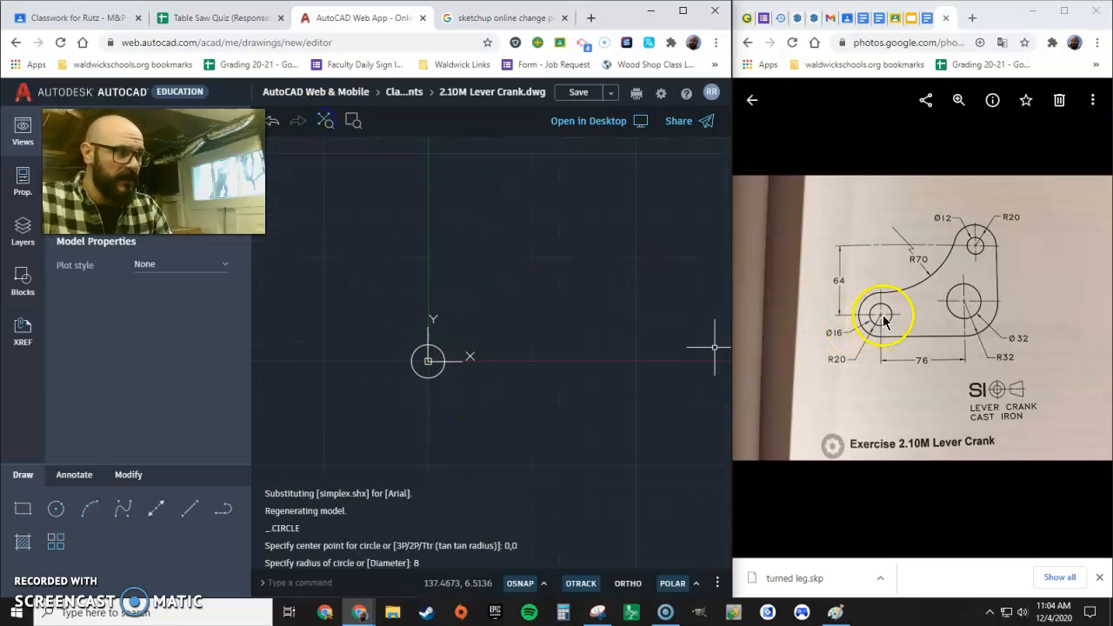
click(57, 510)
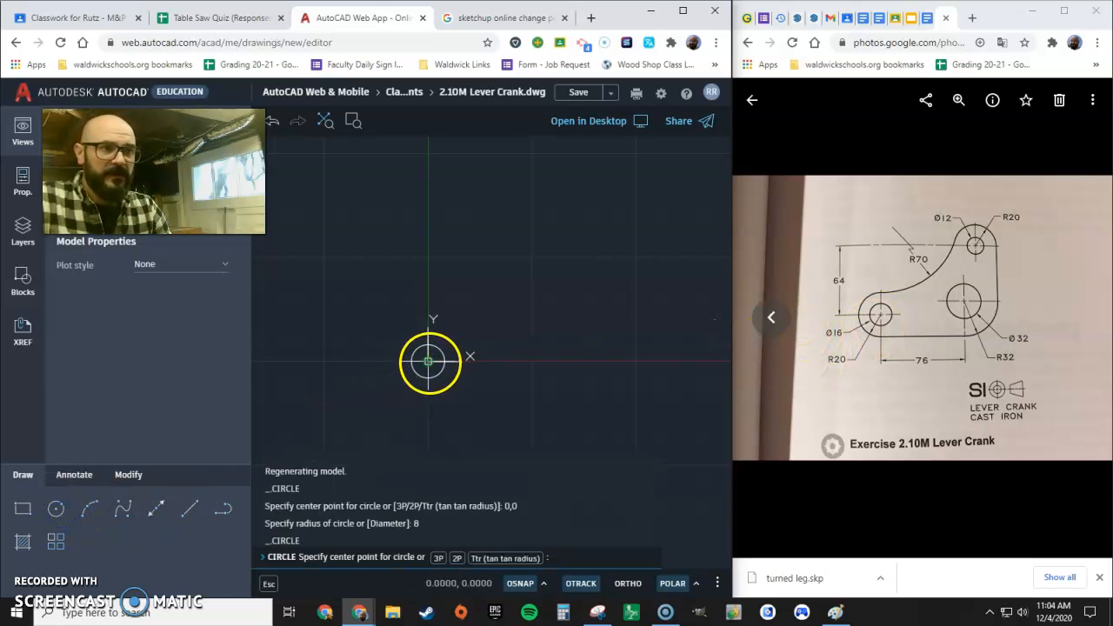
click(428, 360)
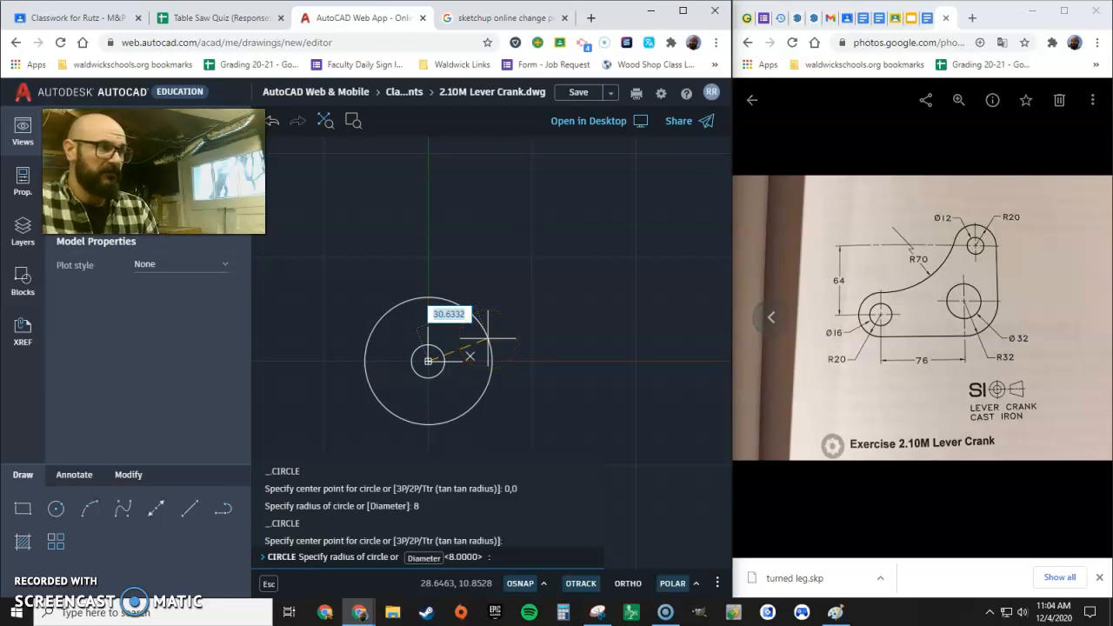
key(Return)
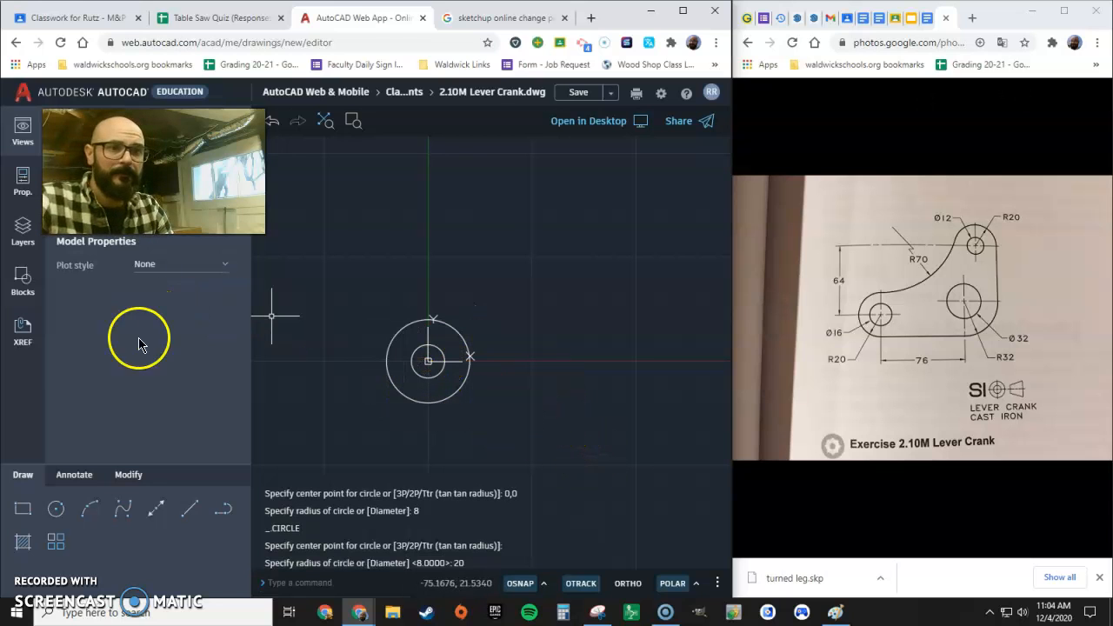
Step: Draw a long horizontal line to the right from the bottom quadrant of the 20 mm radius circle
scroll(305, 353, down, 2)
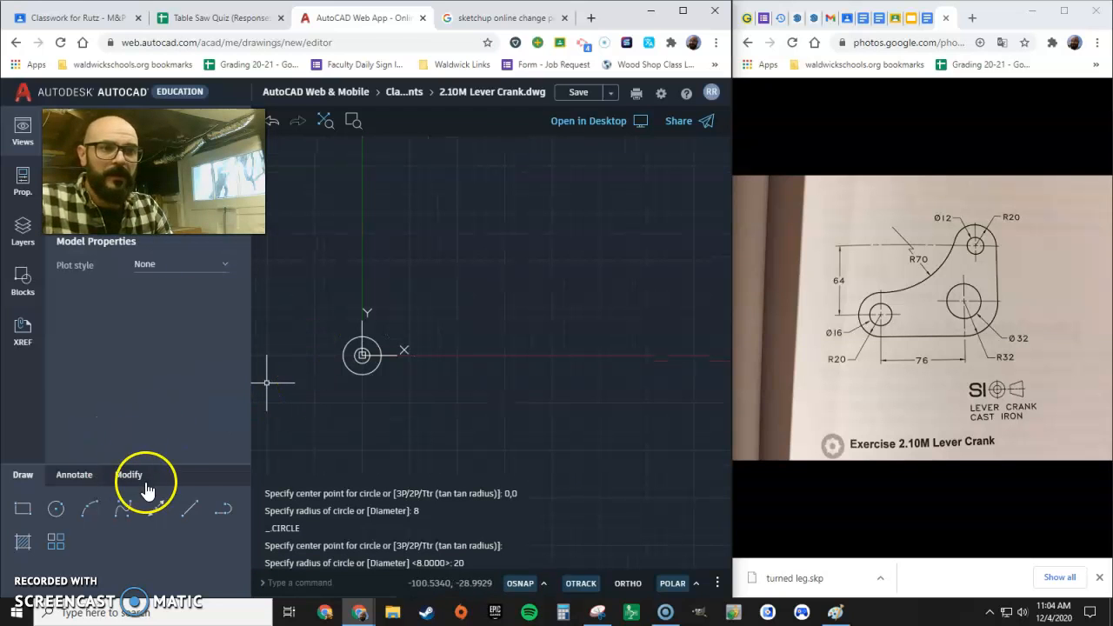
click(190, 508)
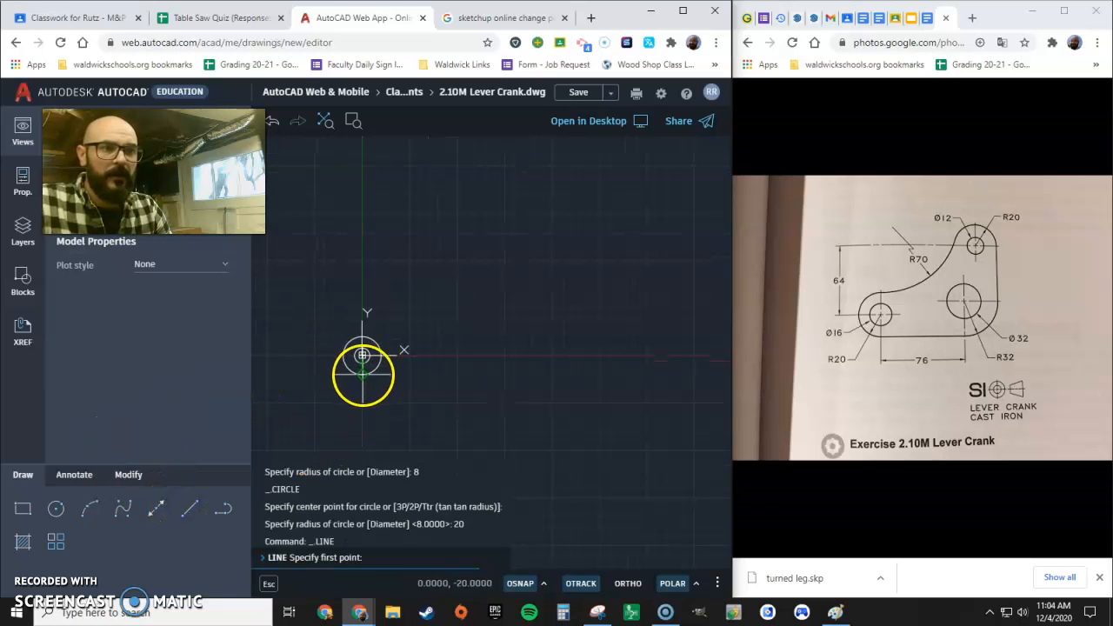
click(362, 373)
click(592, 374)
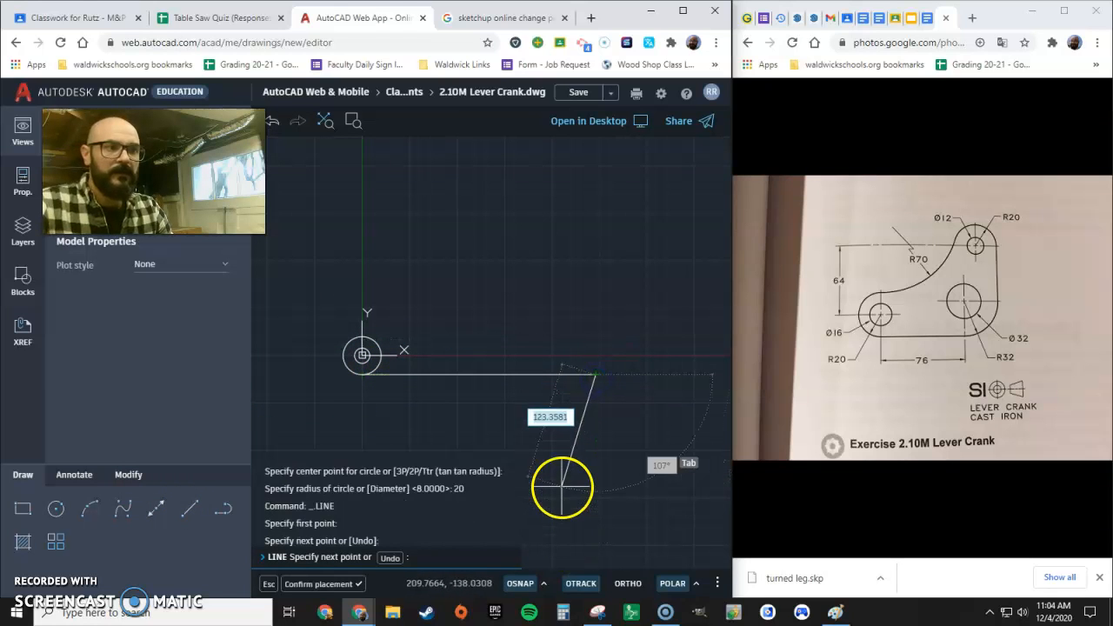
key(Escape)
key(Escape)
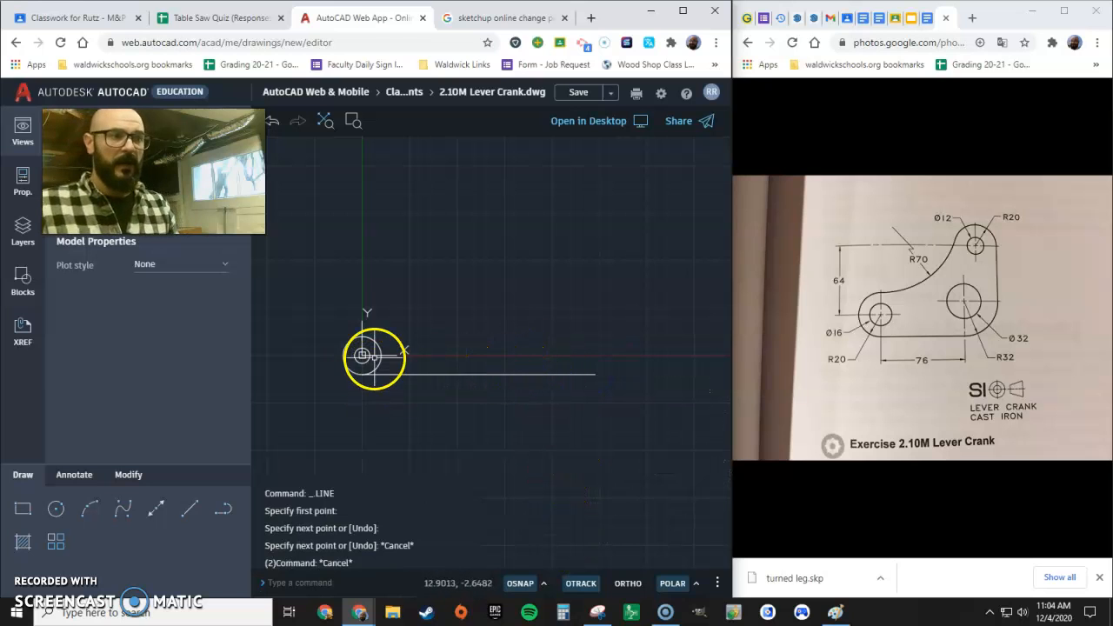
Step: Draw a horizontal line to the right from the top quadrant of the 20 mm radius circle
scroll(380, 383, up, 3)
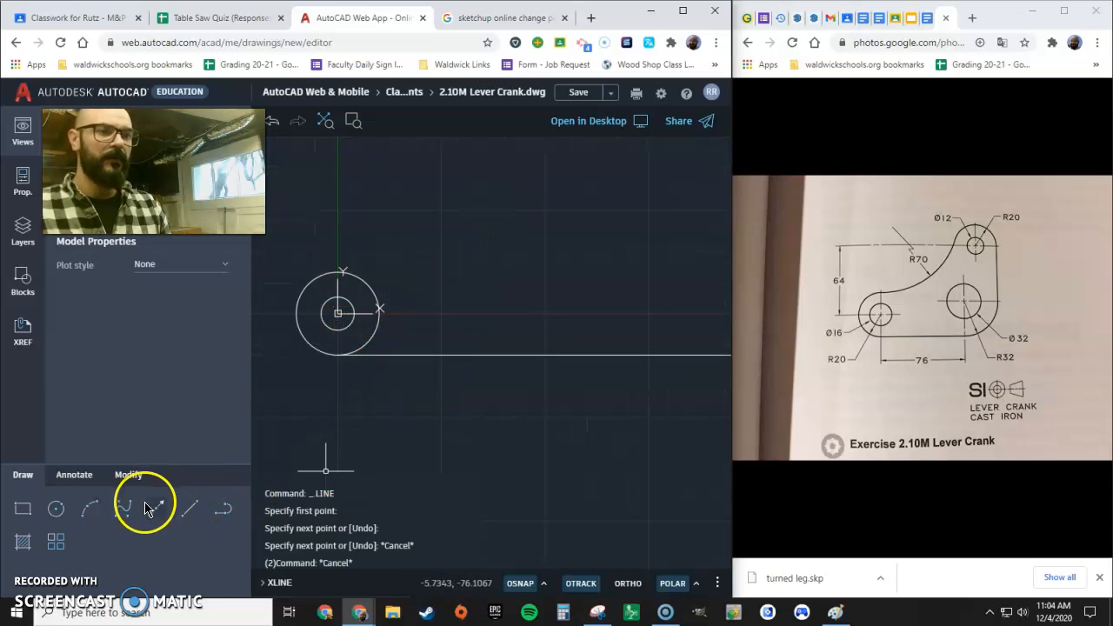
click(191, 509)
click(339, 271)
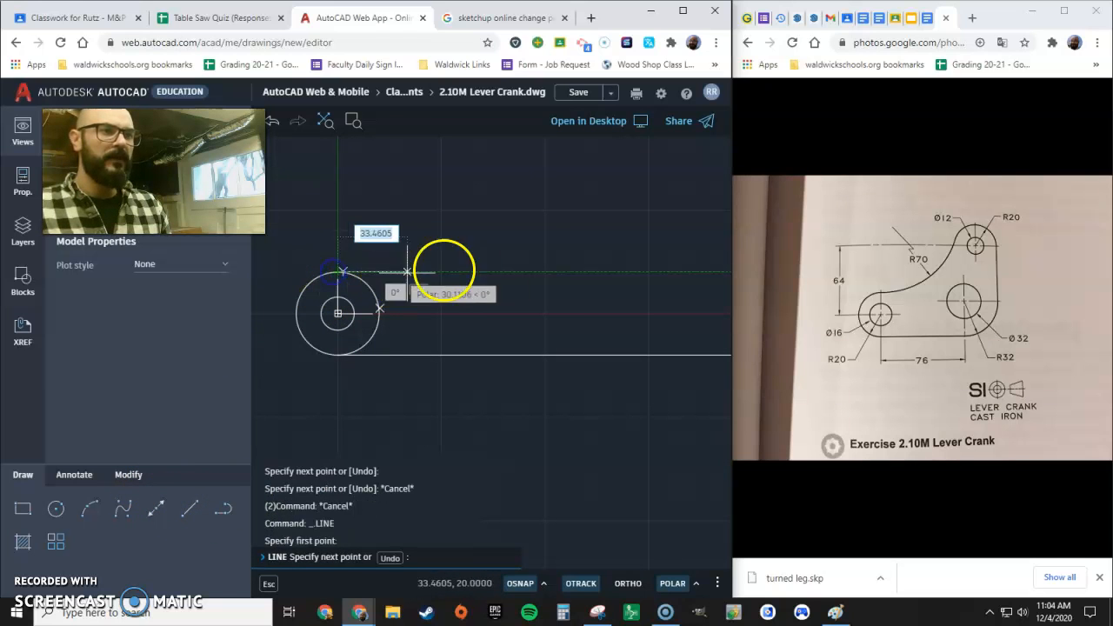
click(648, 272)
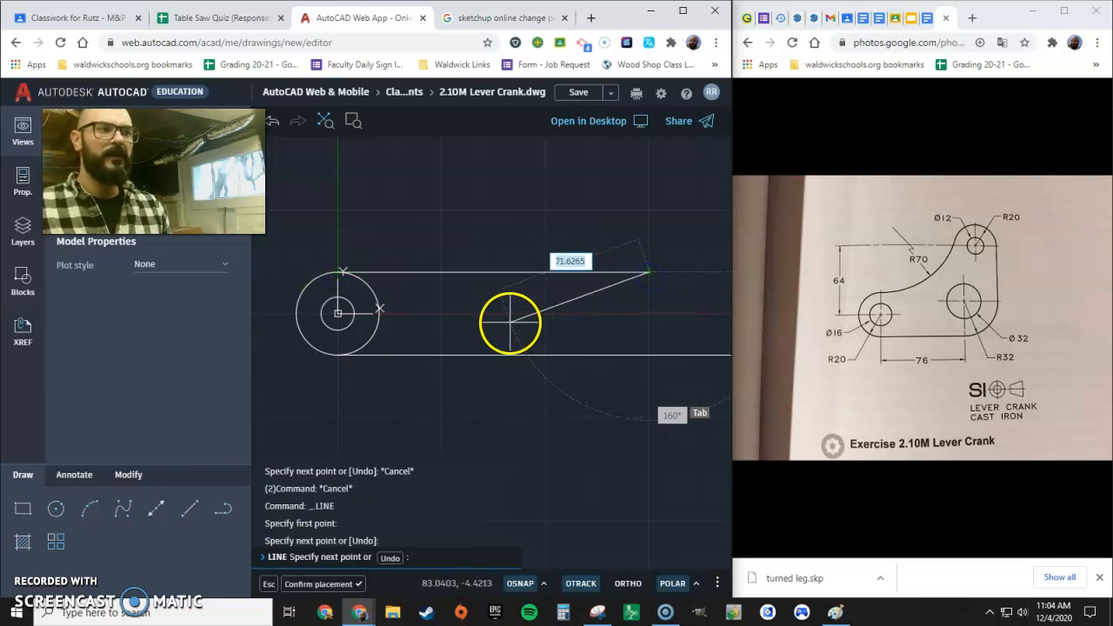
key(Escape)
Step: Draw a circle of radius 16 centred at 76,12
scroll(483, 347, down, 2)
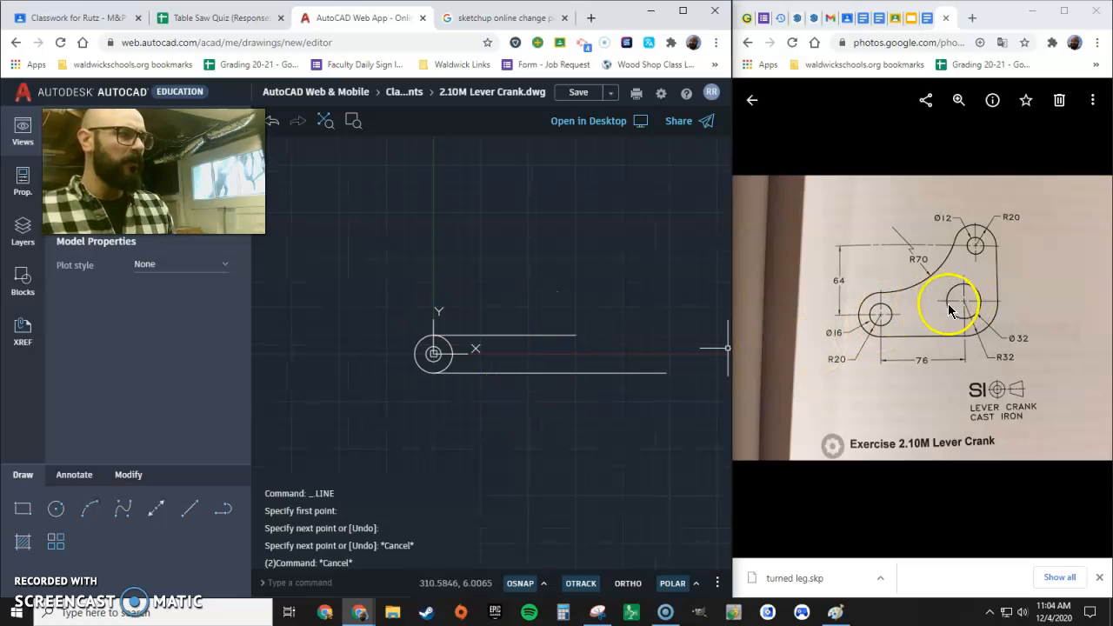
click(56, 511)
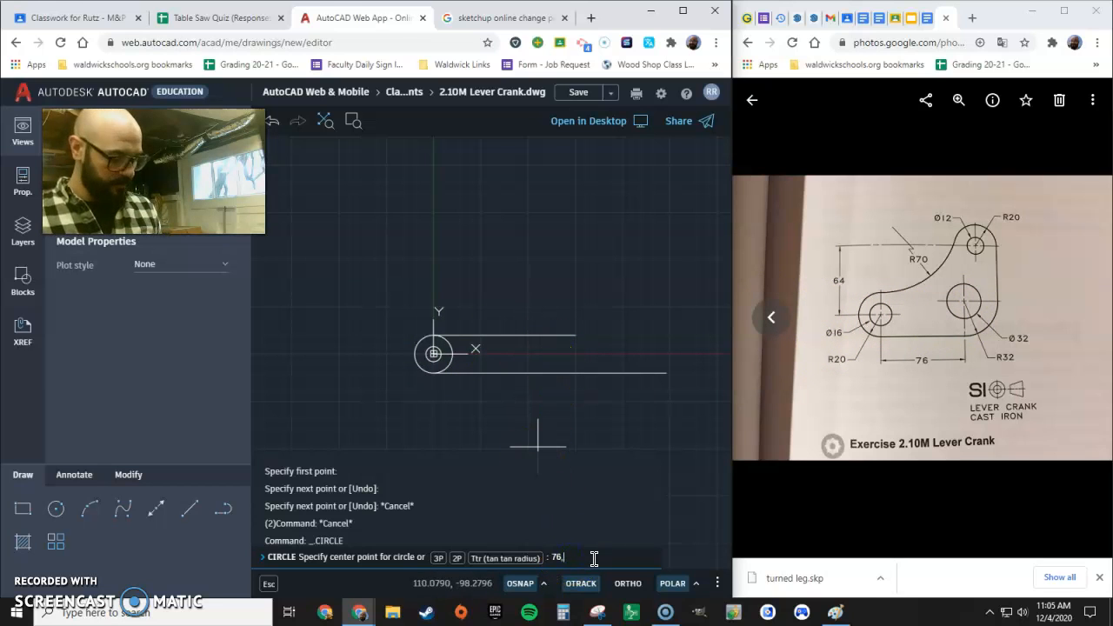
key(Return)
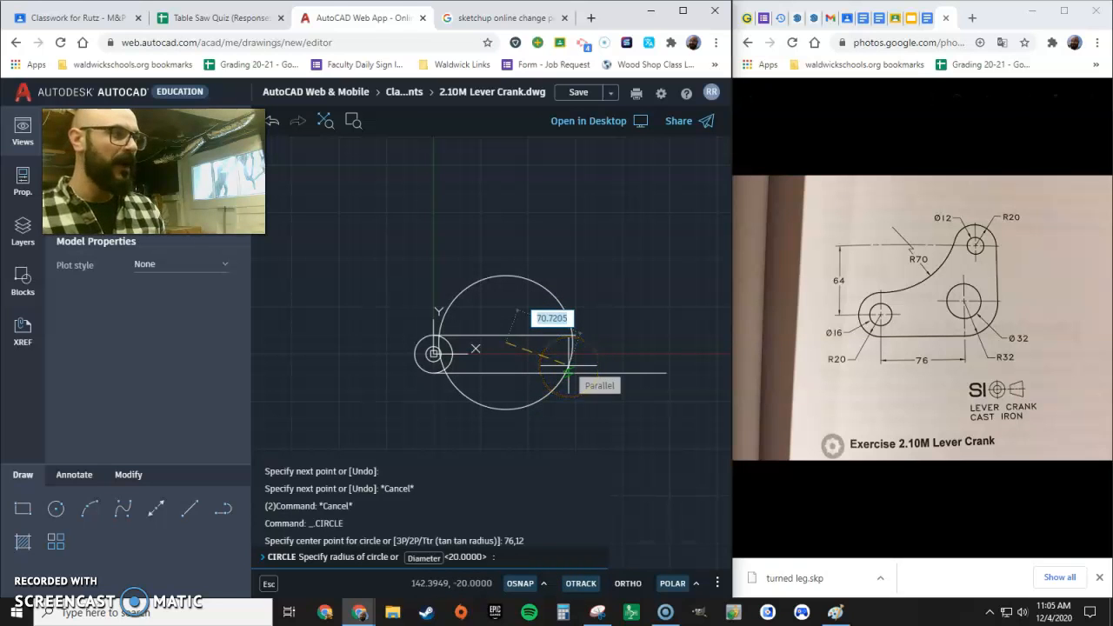
click(549, 372)
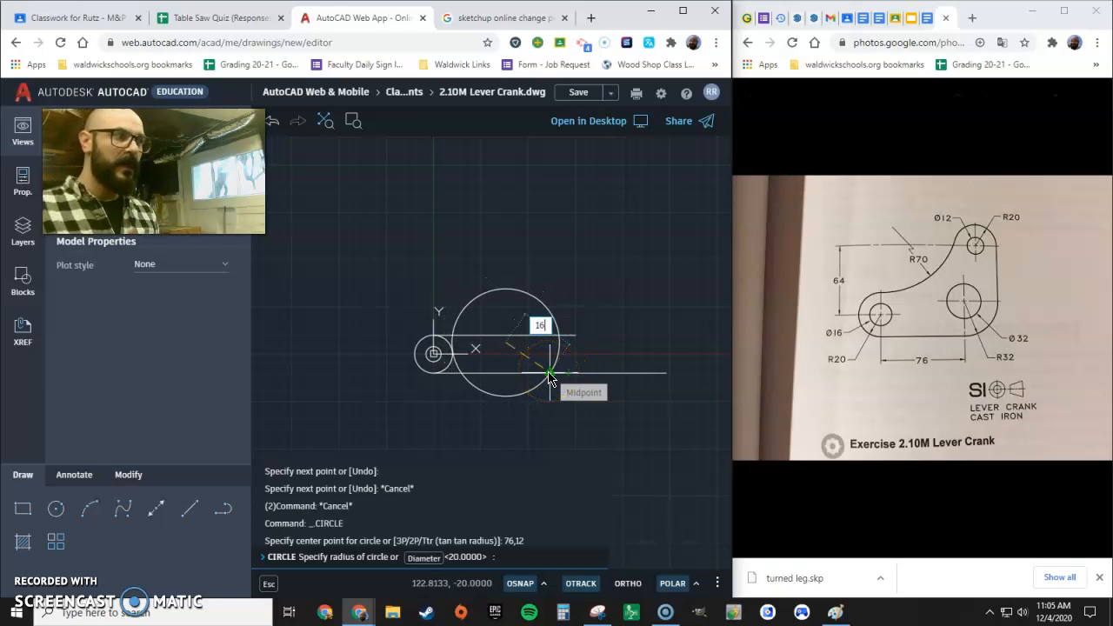
click(1002, 344)
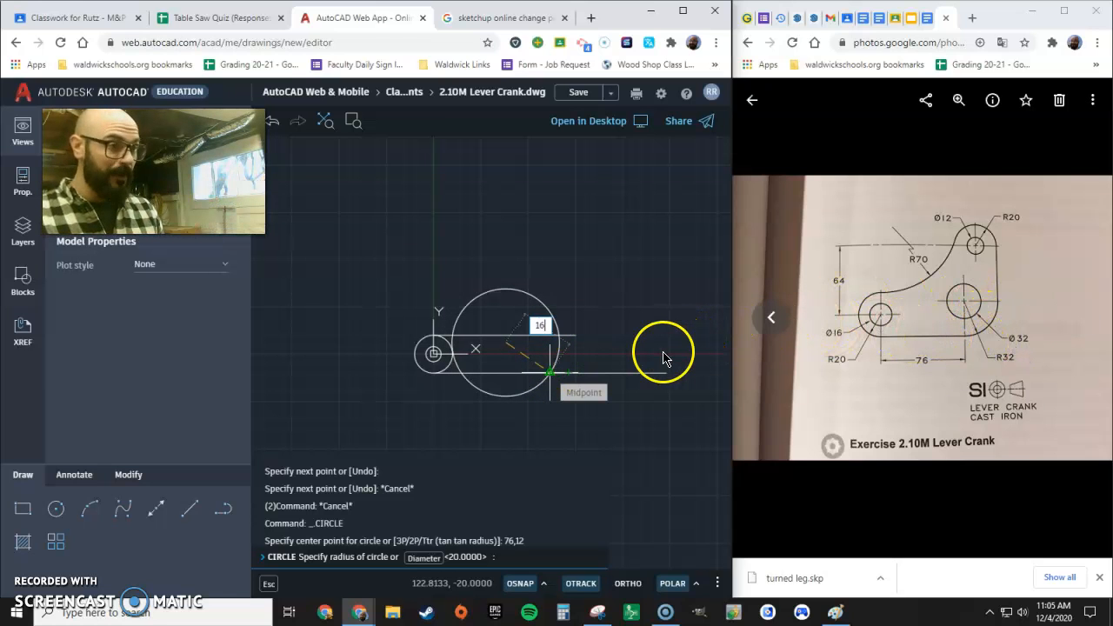
key(Return)
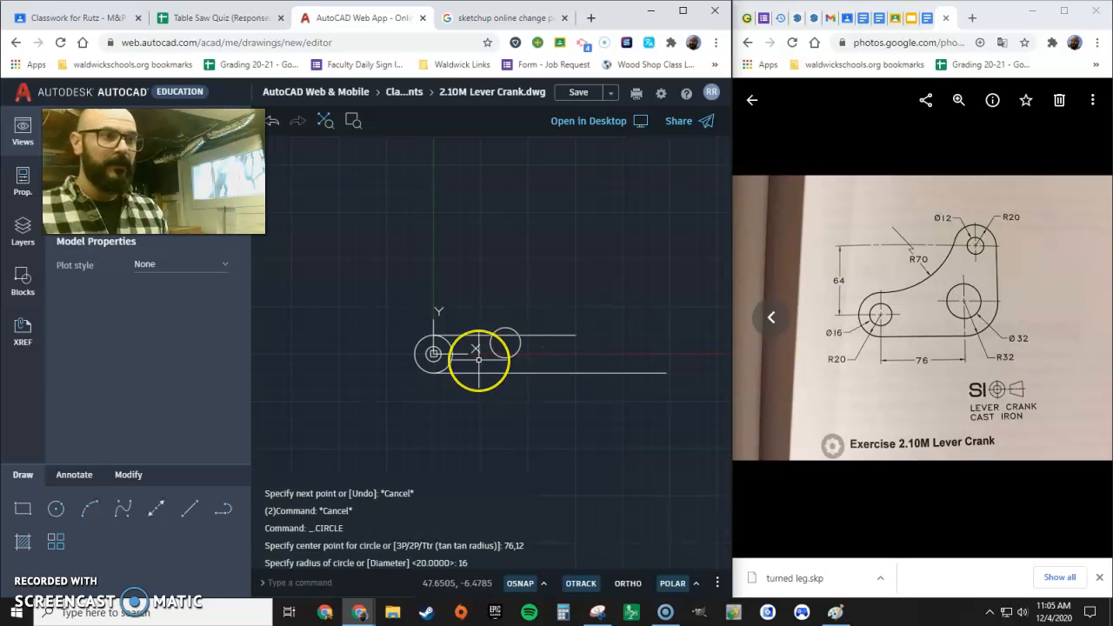
Step: Draw a concentric circle of radius 32 around the circle centred at 76,12
scroll(479, 359, up, 3)
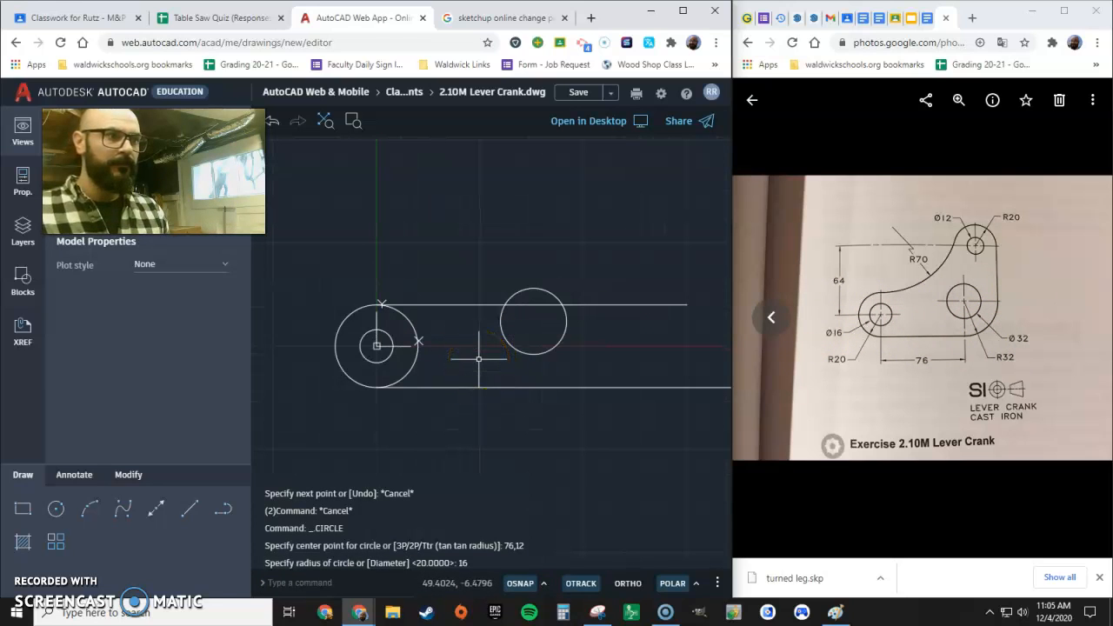
click(495, 338)
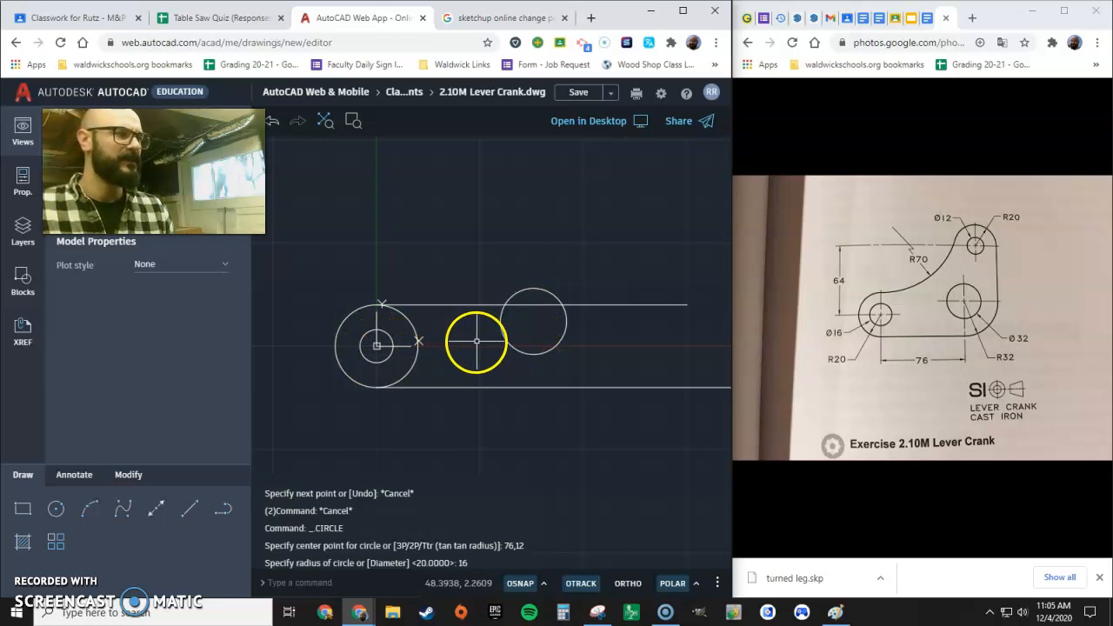
click(68, 511)
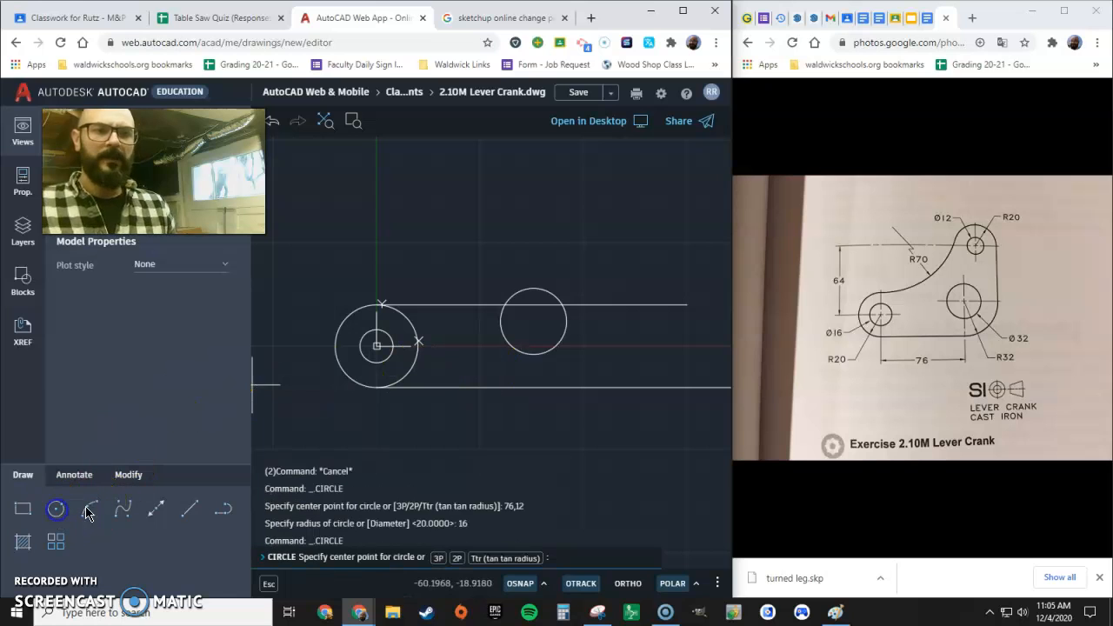
click(533, 321)
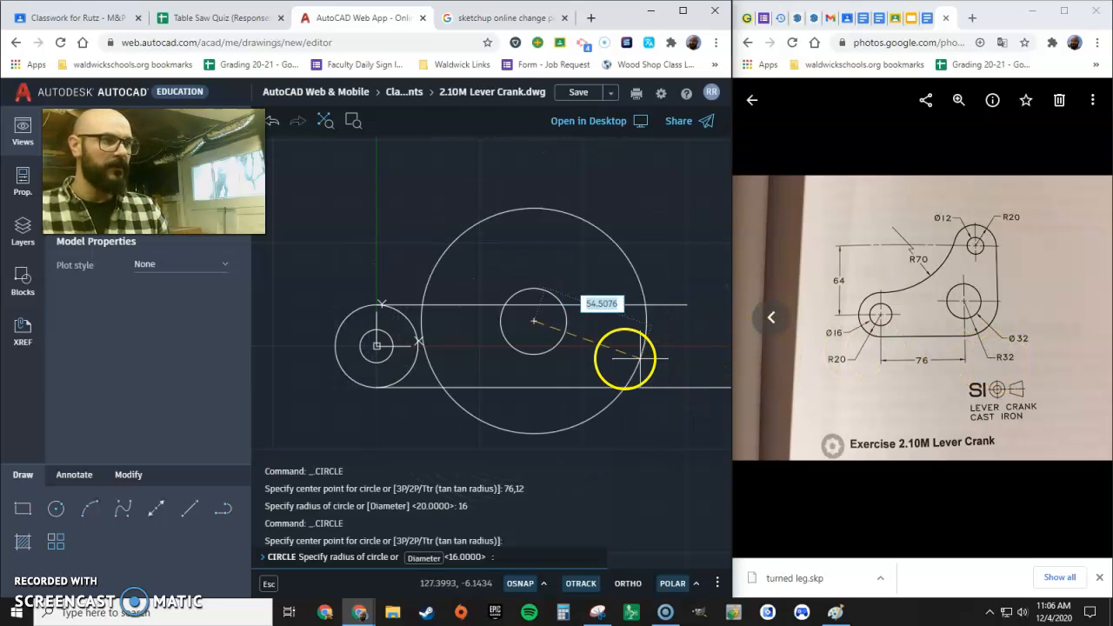
key(Return)
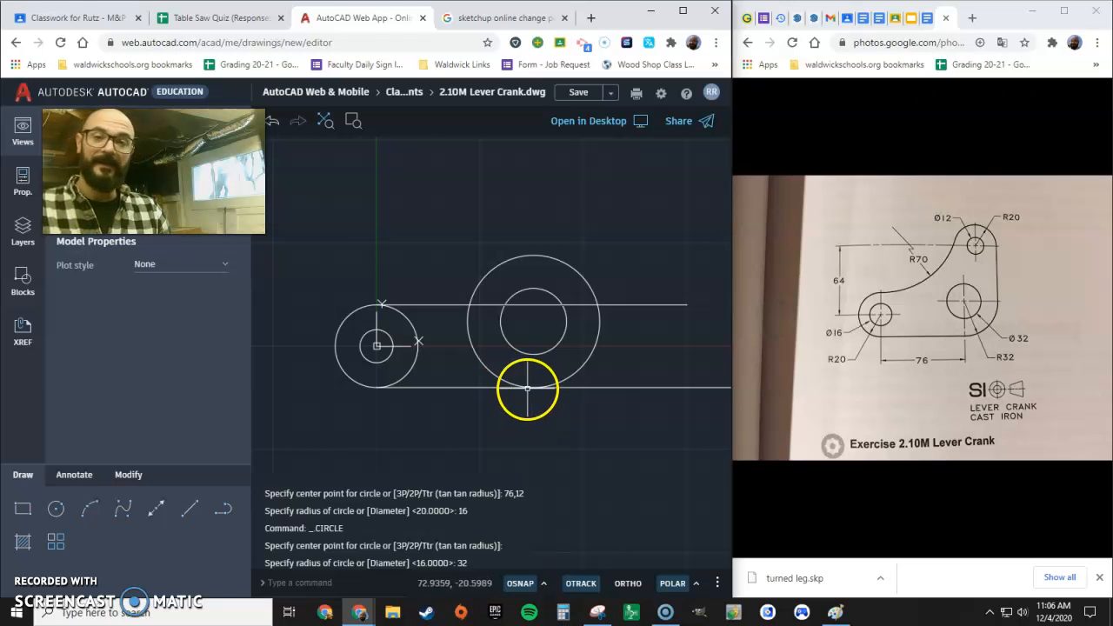
Step: Draw a vertical line upward from the right quadrant of the 32 mm radius circle, extending well above it
middle_drag(564, 298, 544, 436)
click(186, 511)
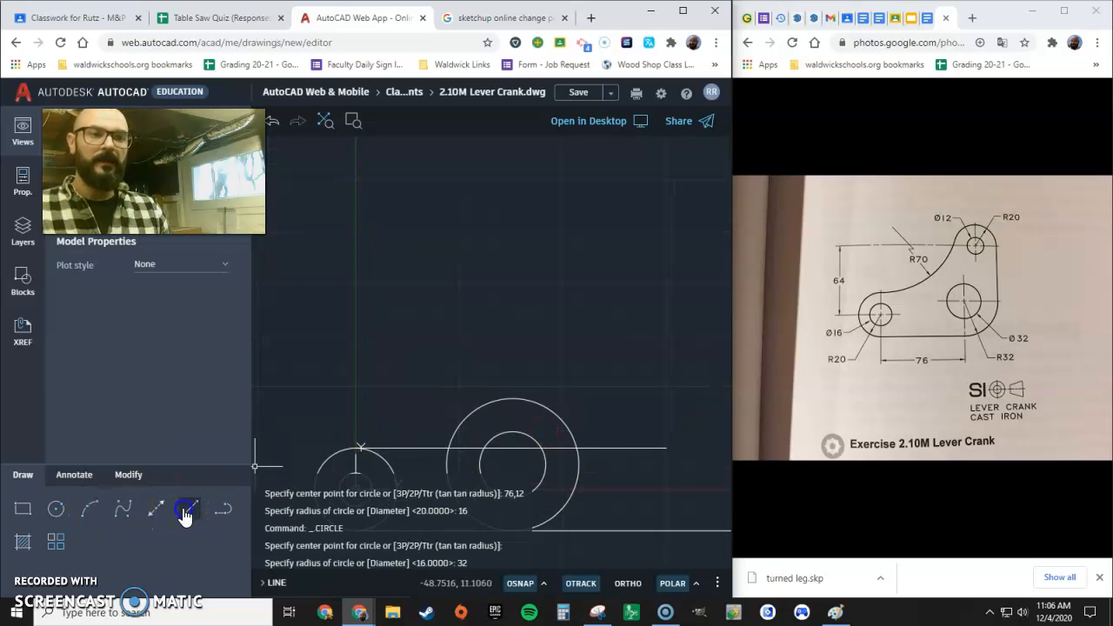
click(578, 467)
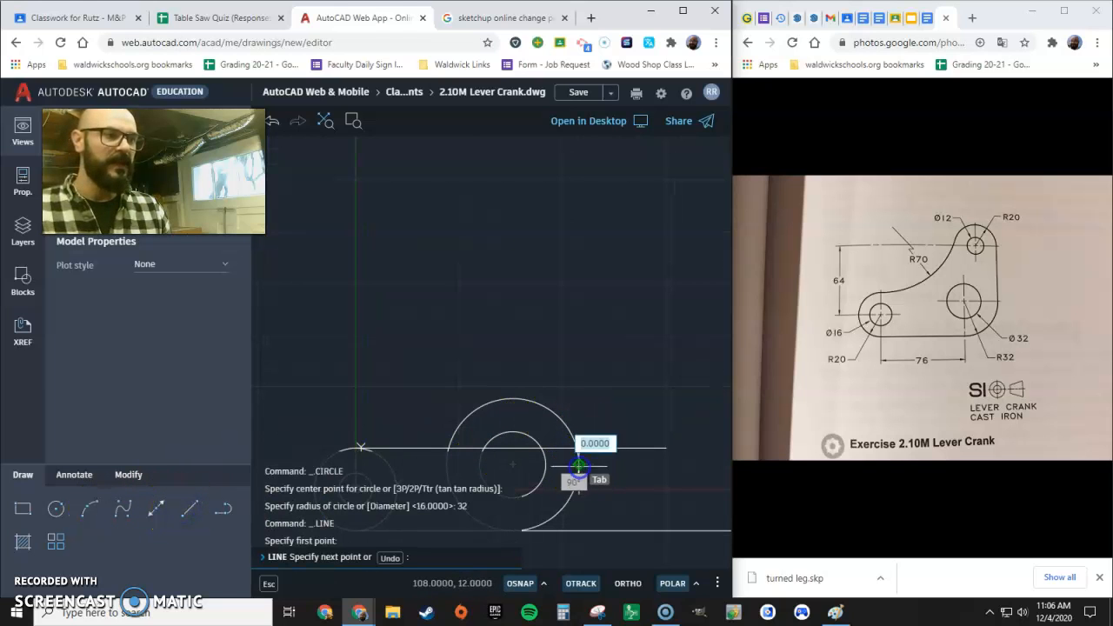
click(578, 241)
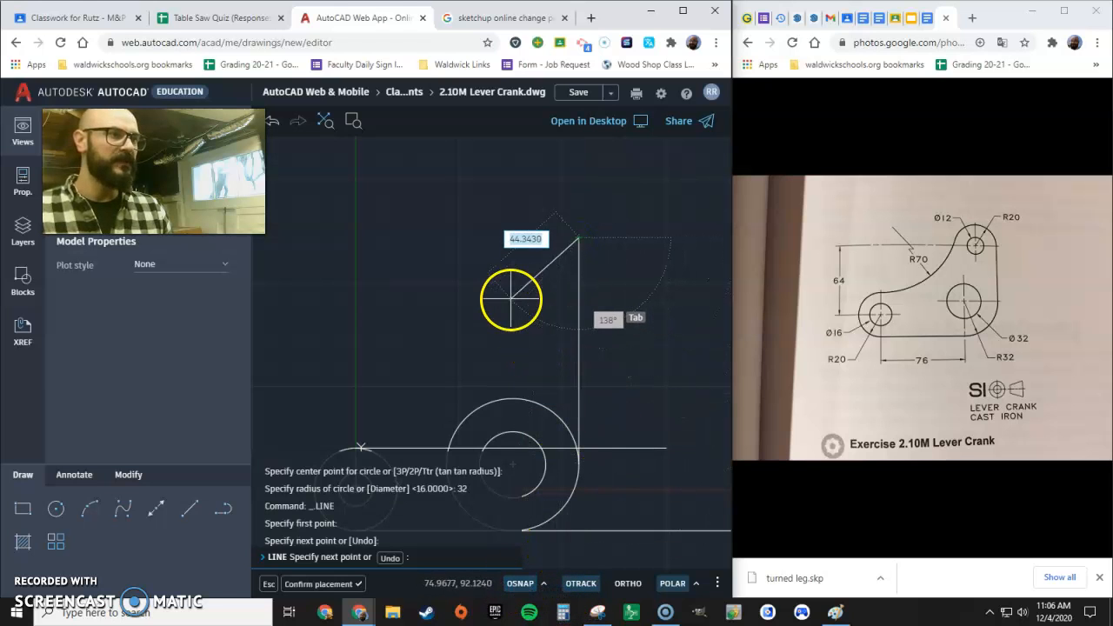
key(Escape)
key(Escape)
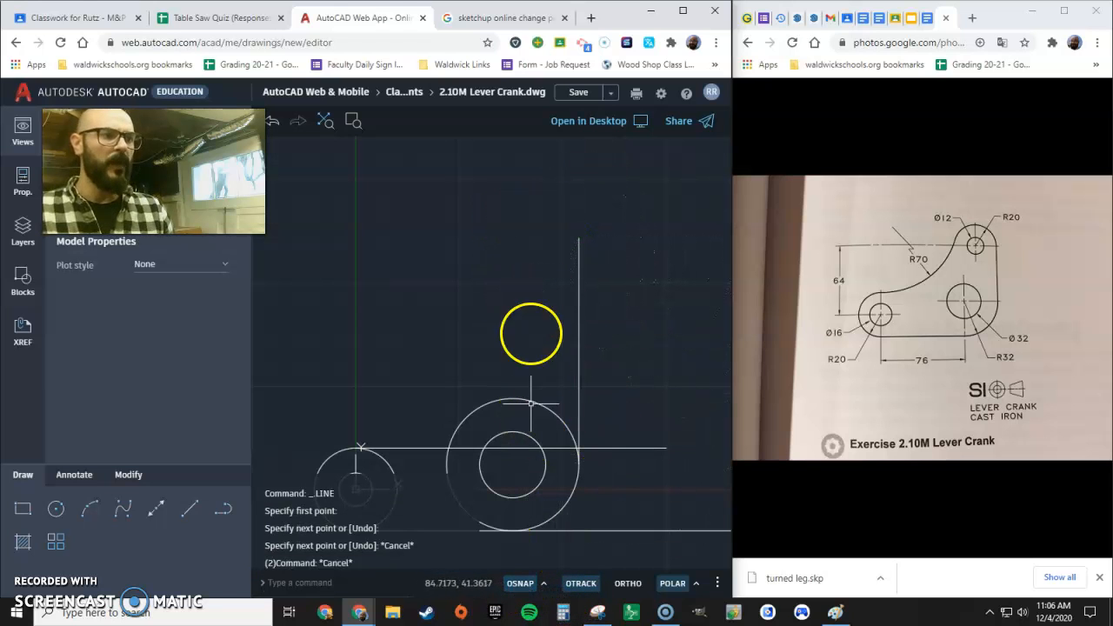
Step: Draw a circle of radius 6 centred at 88,64
middle_drag(516, 360, 595, 276)
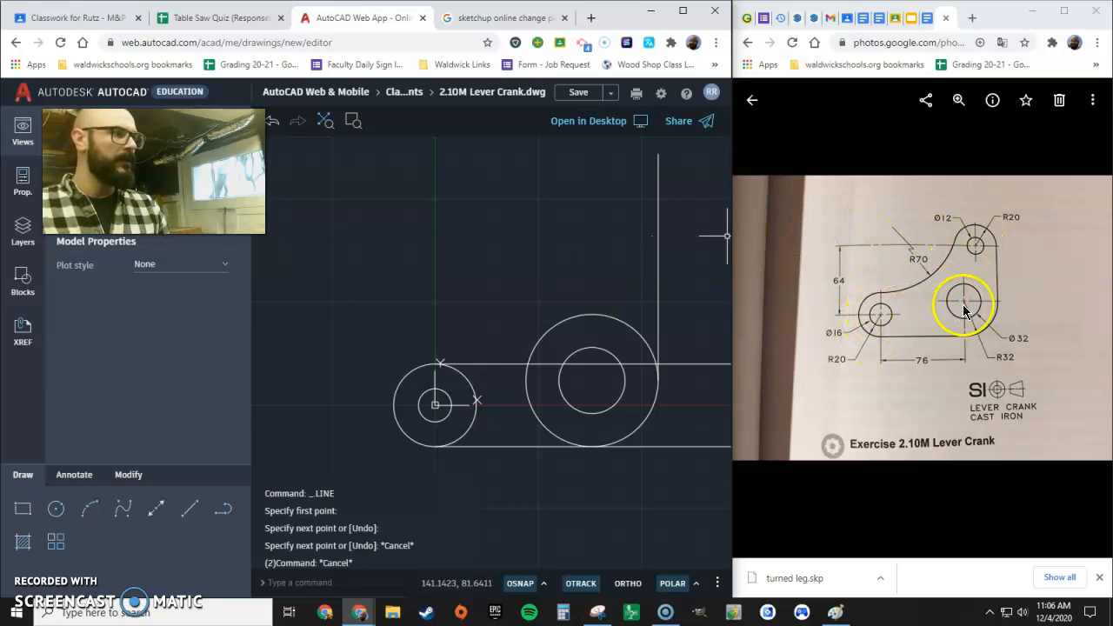
middle_drag(698, 276, 669, 305)
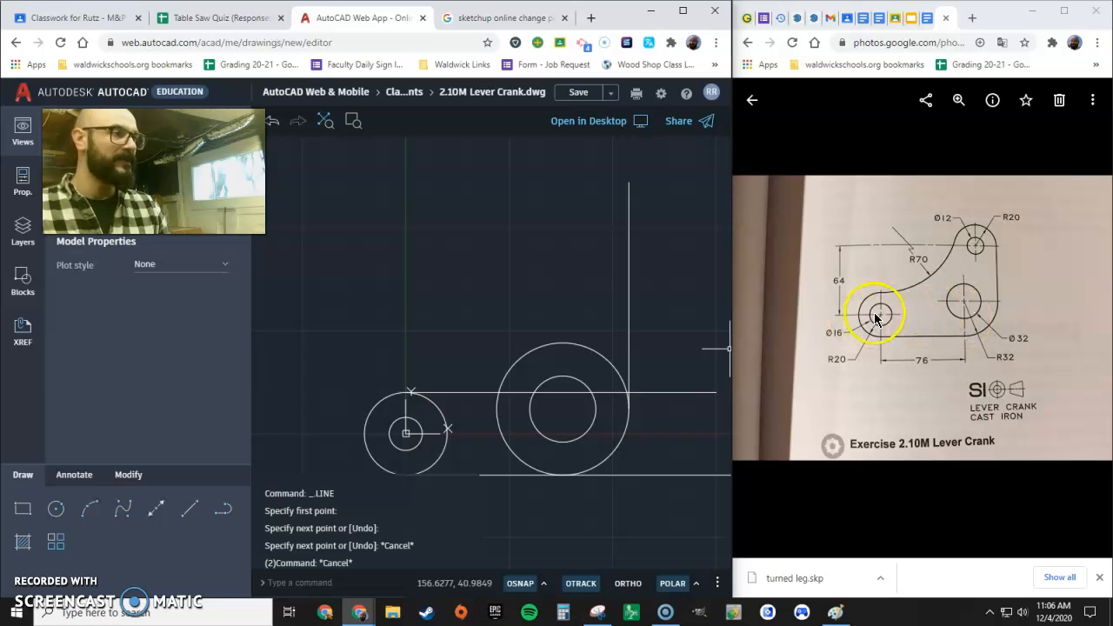
click(57, 510)
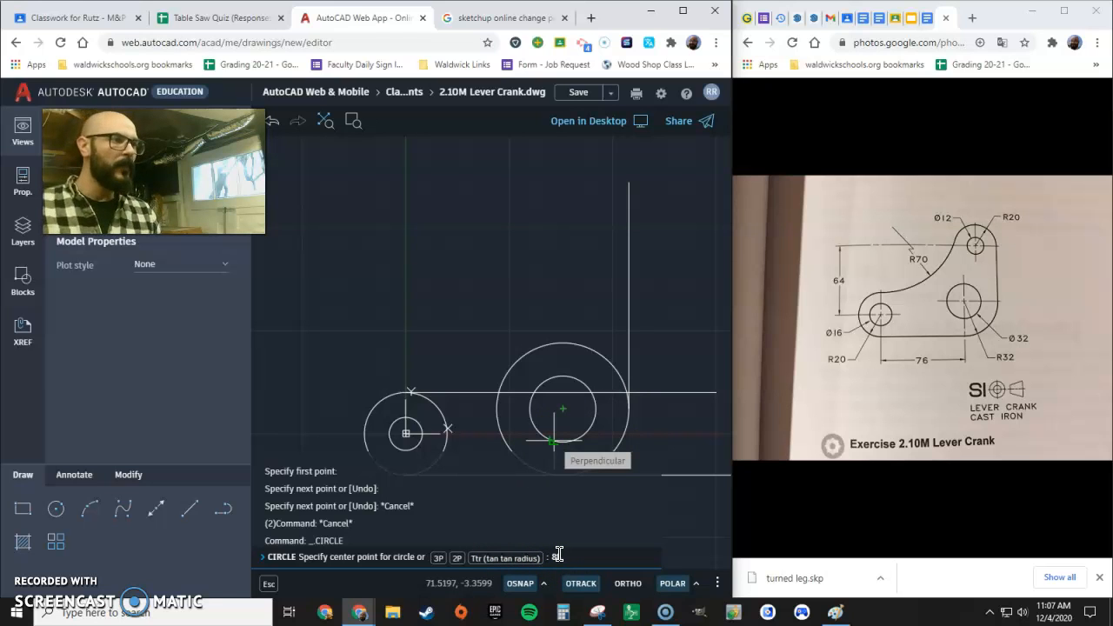
key(Return)
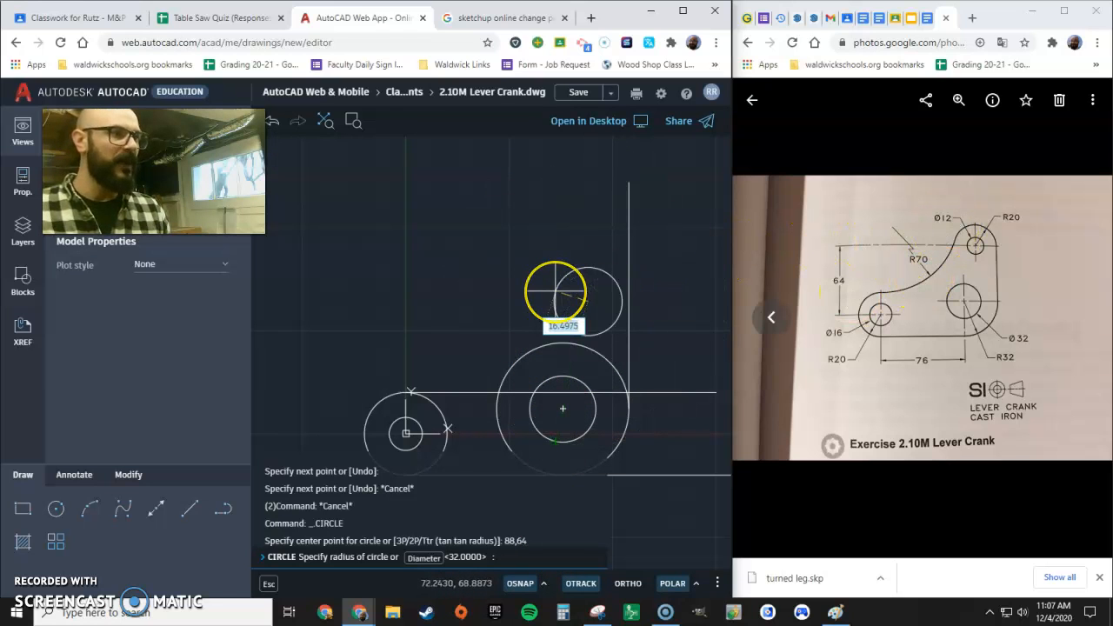
text(6)
key(Return)
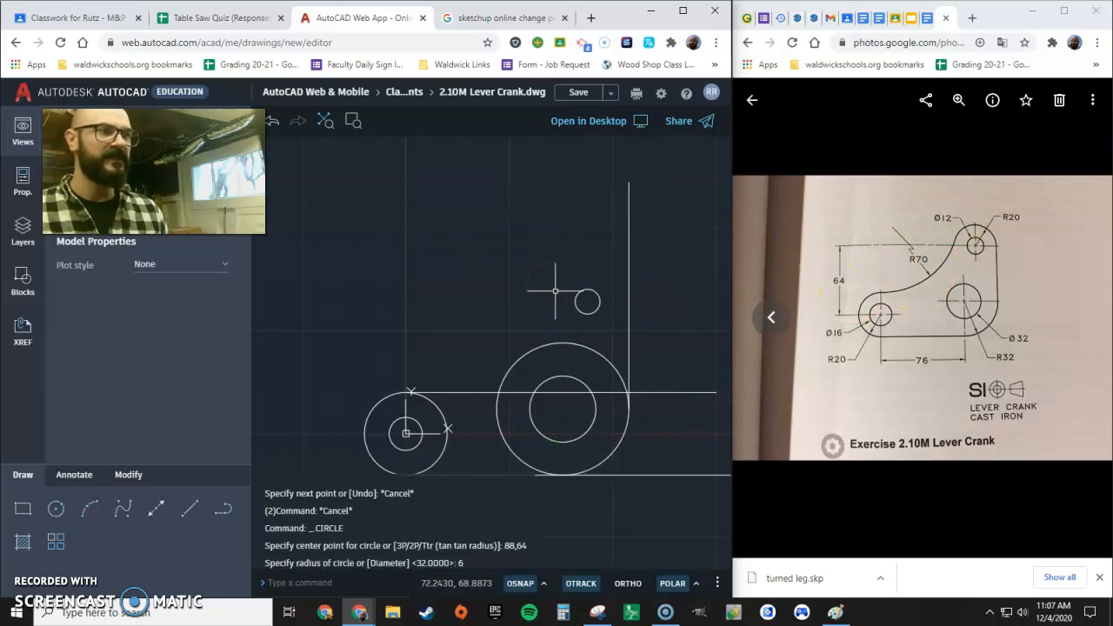
Step: Draw a concentric circle of radius 20 around the circle centred at 88,64
click(56, 508)
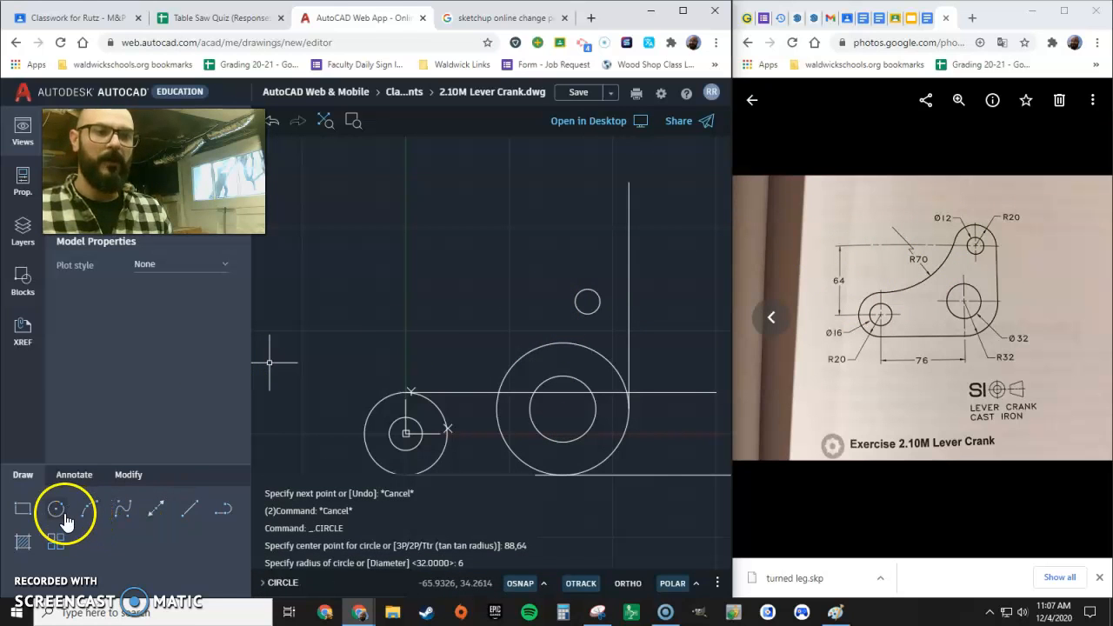
click(587, 302)
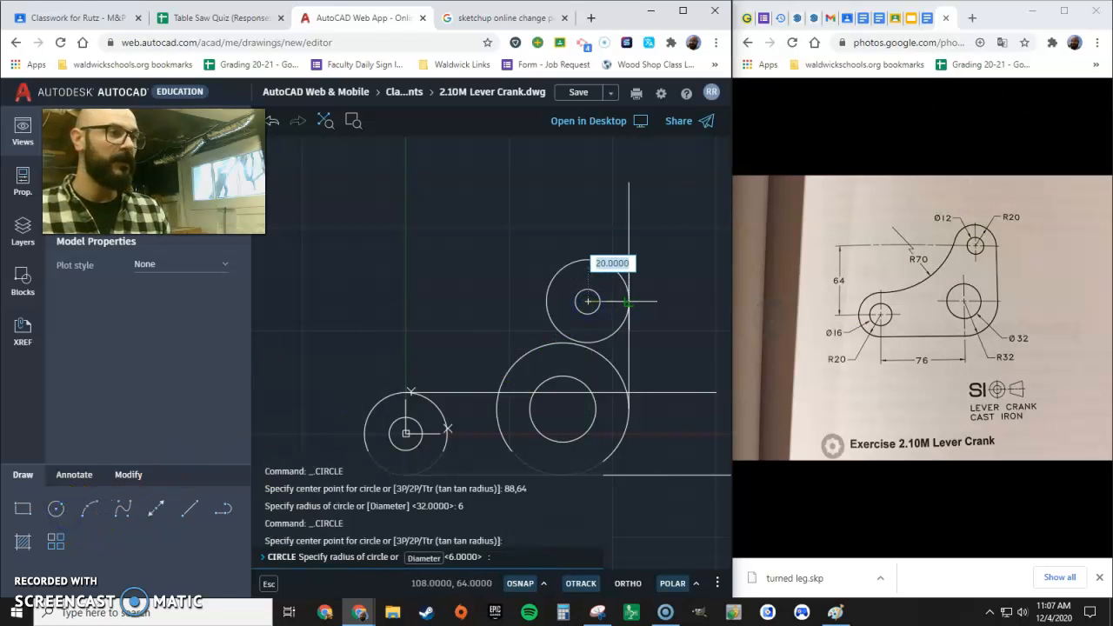
key(Return)
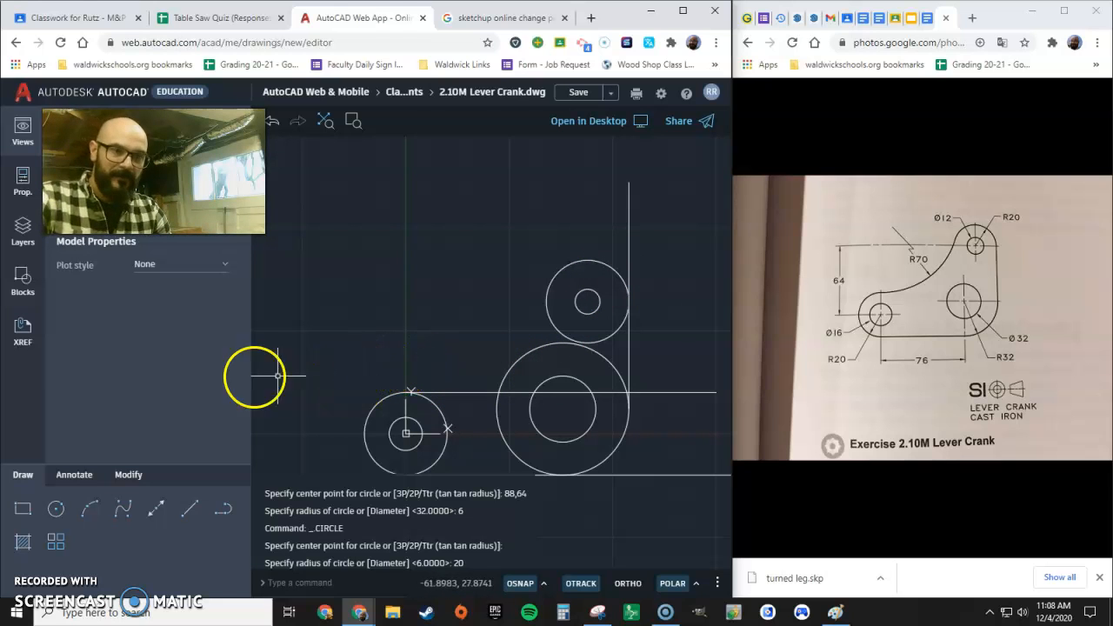
Step: Draw a short vertical line downward from the left quadrant of the 20 mm radius circle centred at 88,64
click(186, 508)
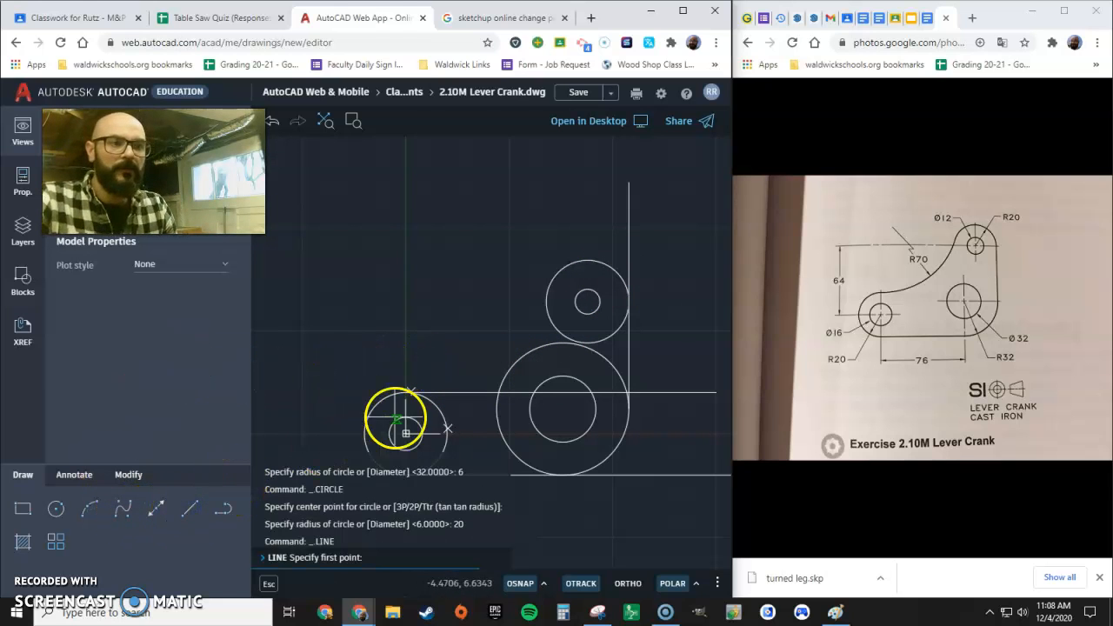
click(545, 302)
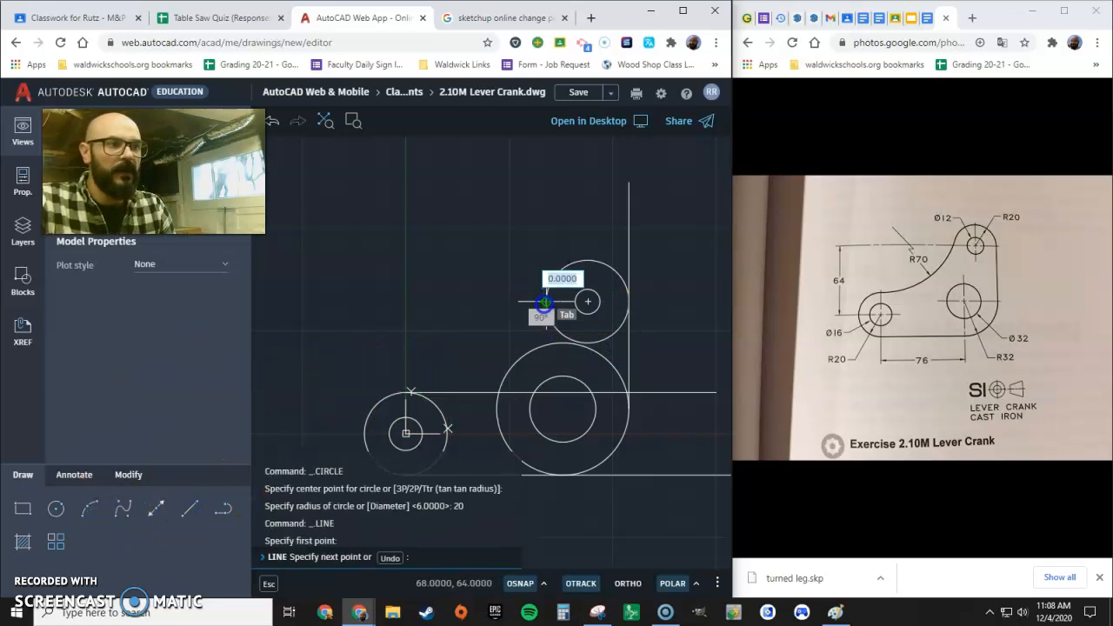
click(545, 353)
key(Escape)
key(Escape)
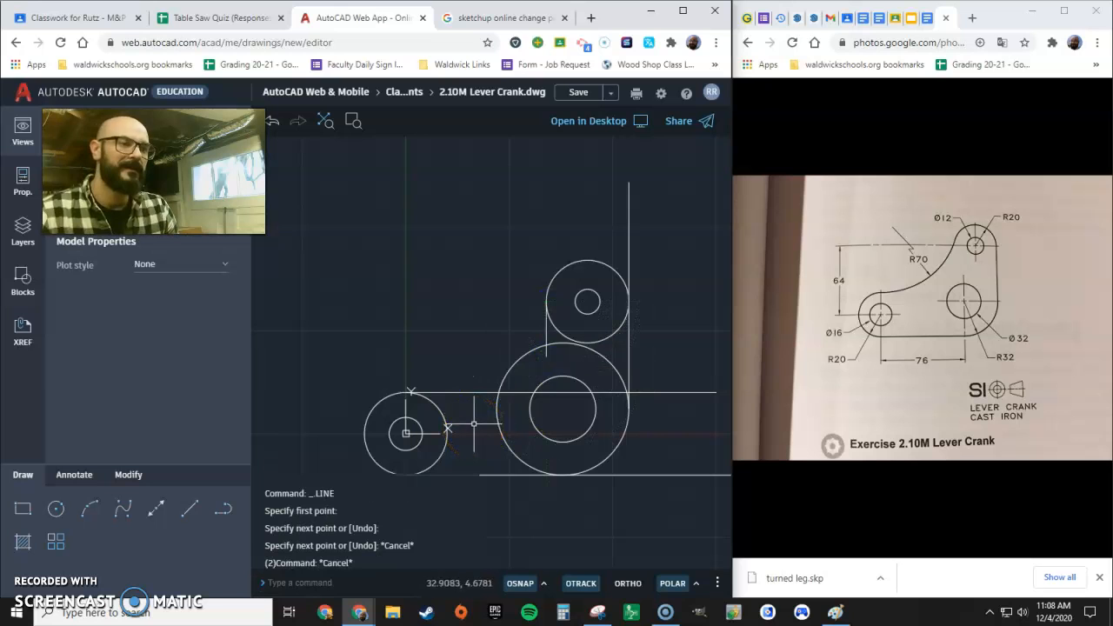
Step: Try to fillet the upper horizontal line to the short vertical line below the upper circle with a radius of 70
middle_drag(559, 442, 583, 421)
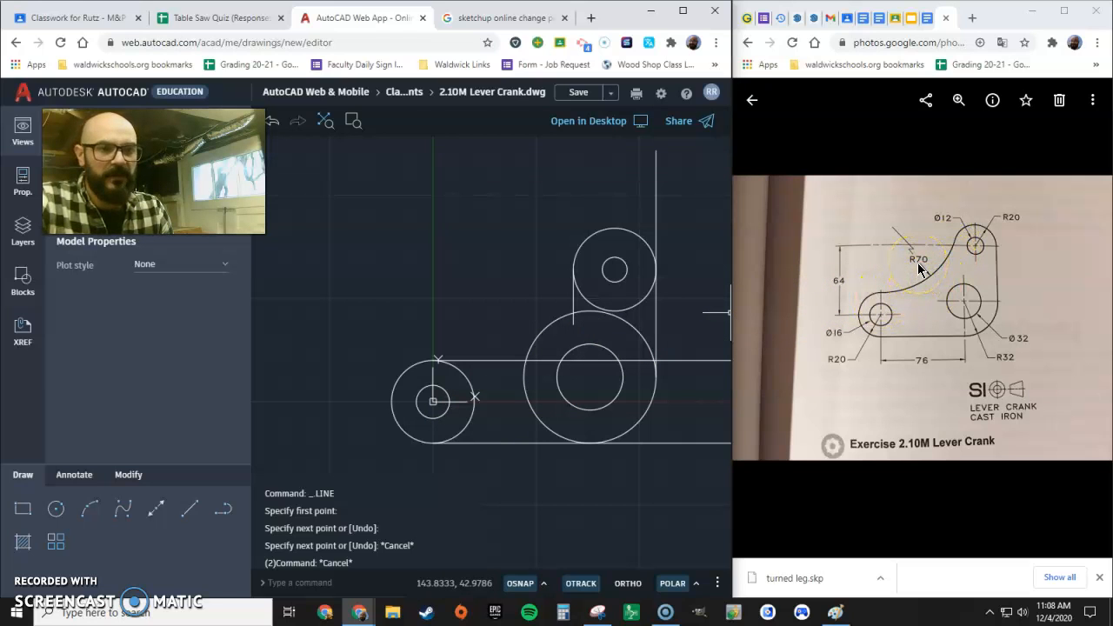
click(127, 475)
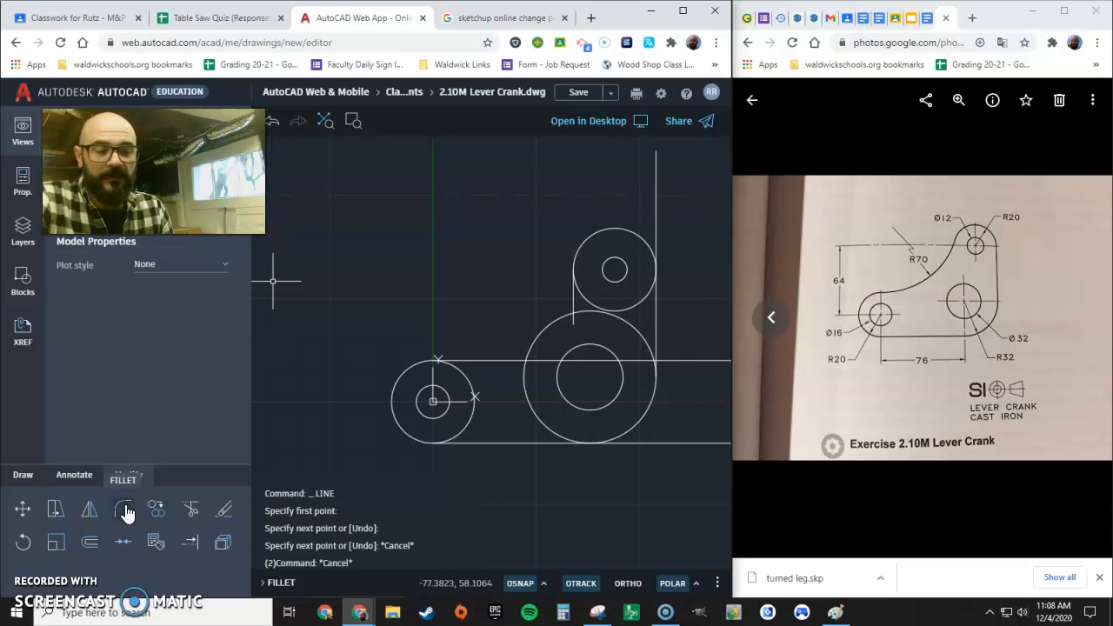
click(127, 511)
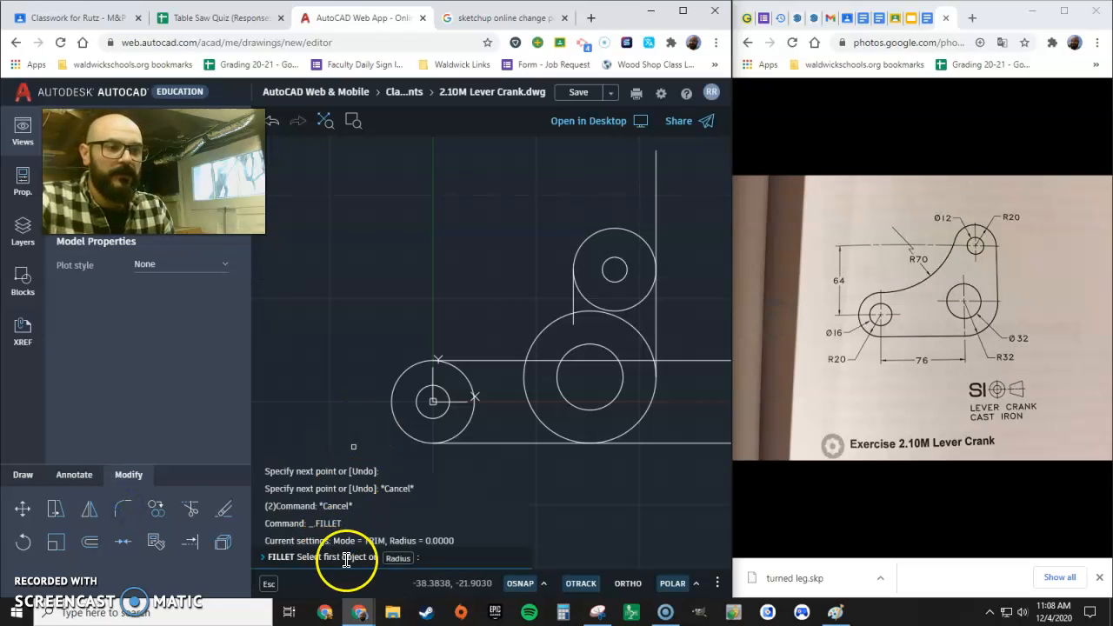
click(397, 559)
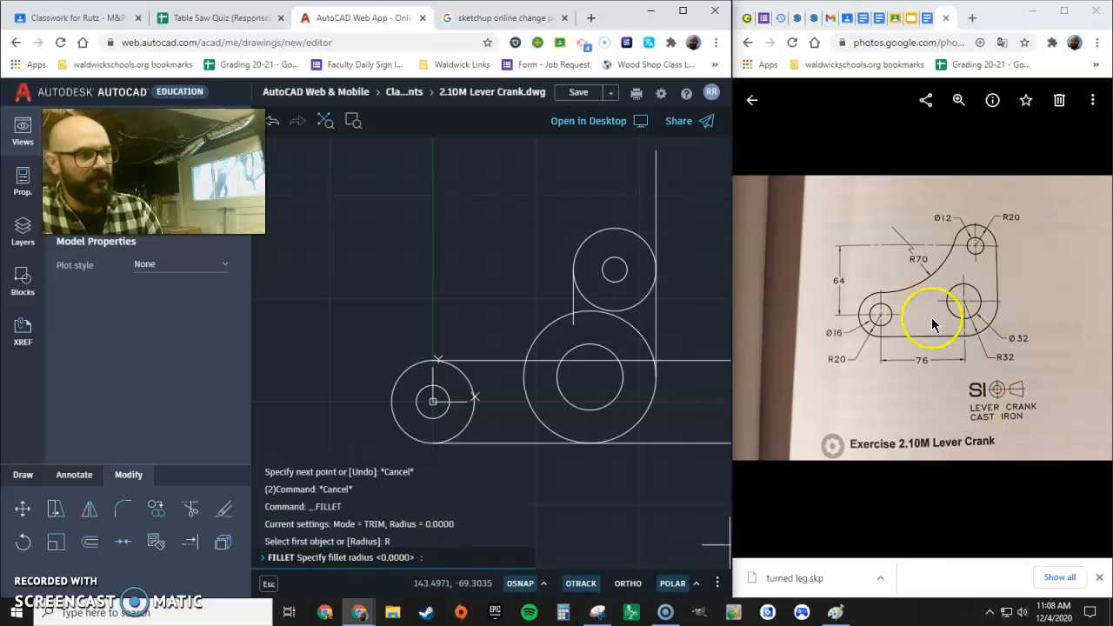
key(Return)
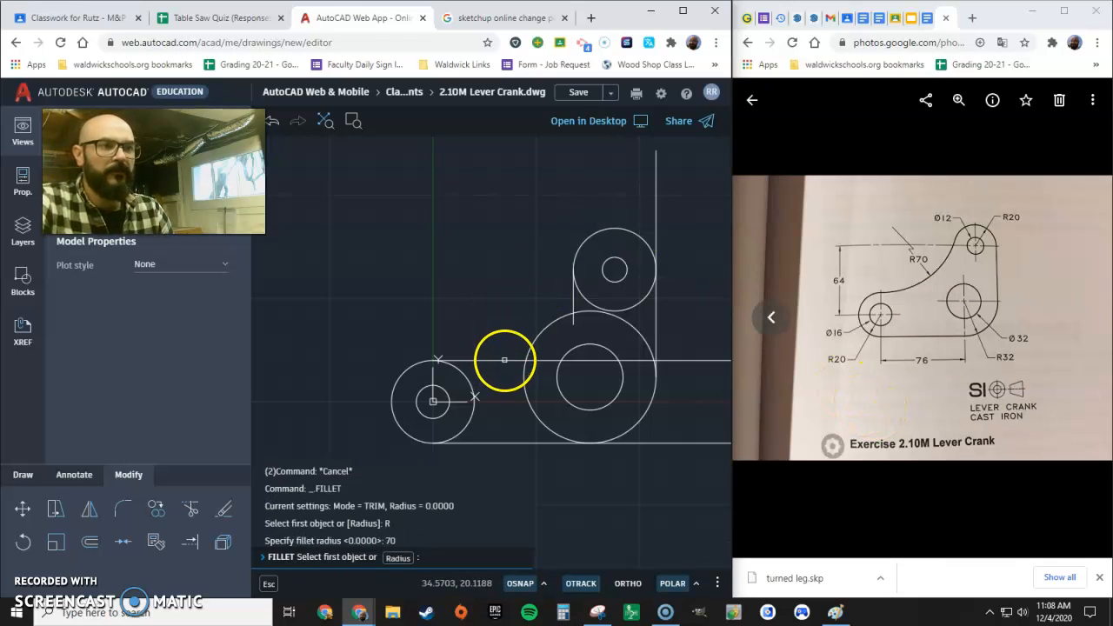
click(505, 360)
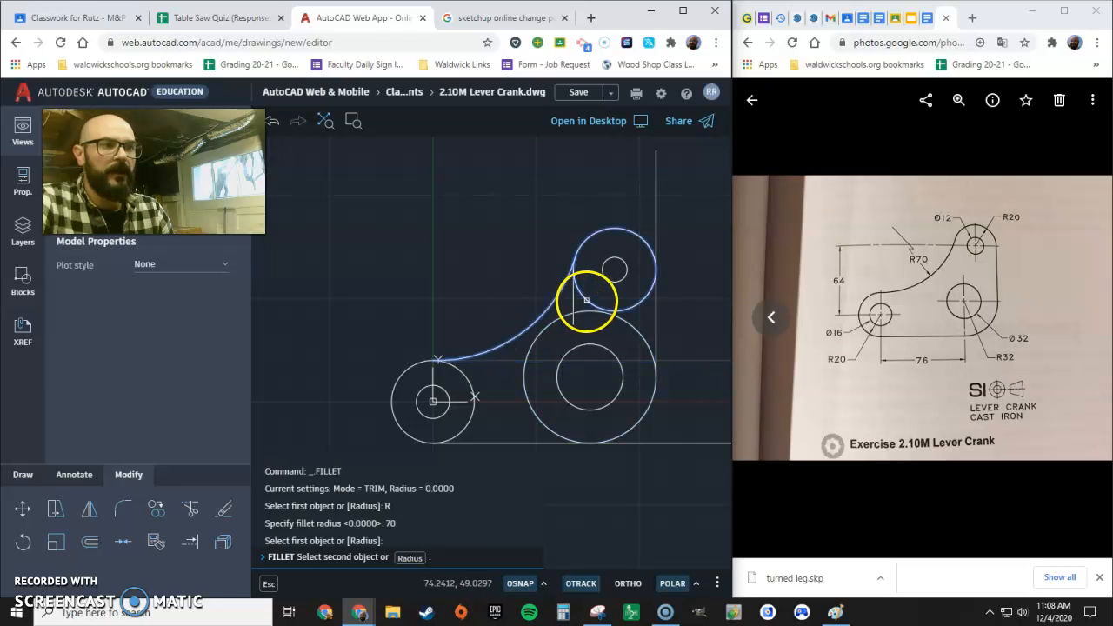
click(572, 299)
click(573, 300)
click(574, 300)
click(572, 300)
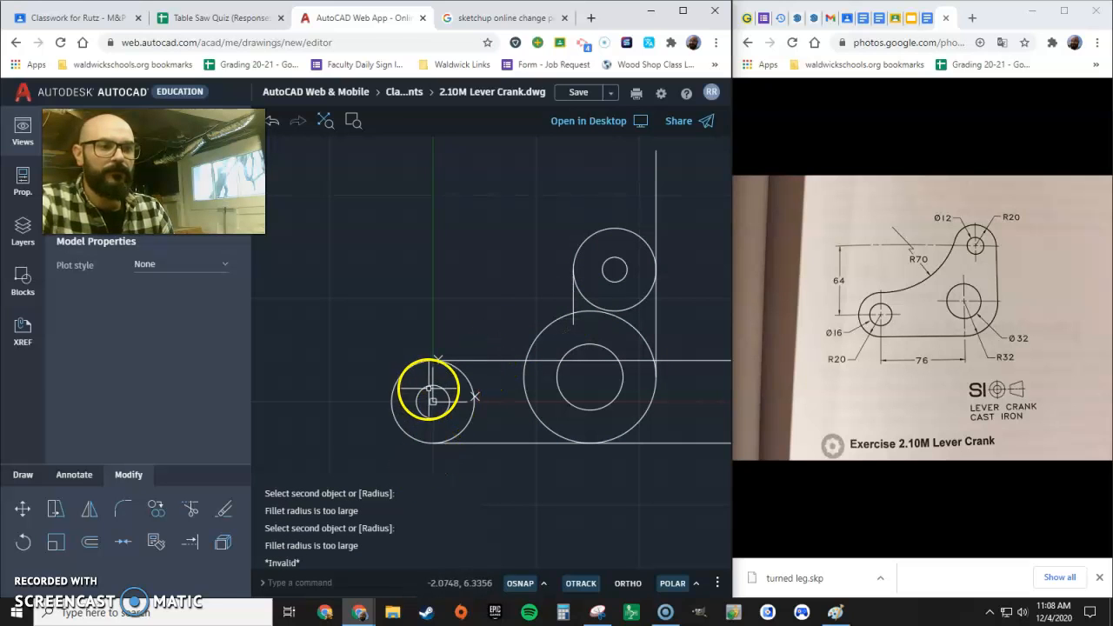
click(404, 428)
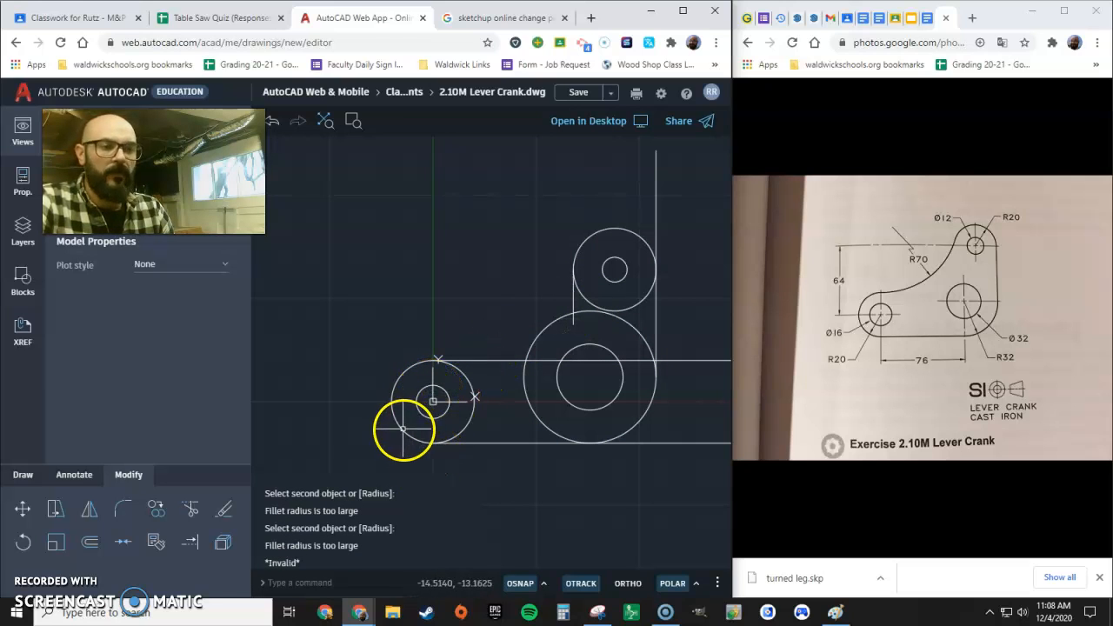
Step: Retry the radius 70 fillet, picking the short vertical line first and the upper horizontal line second
click(119, 520)
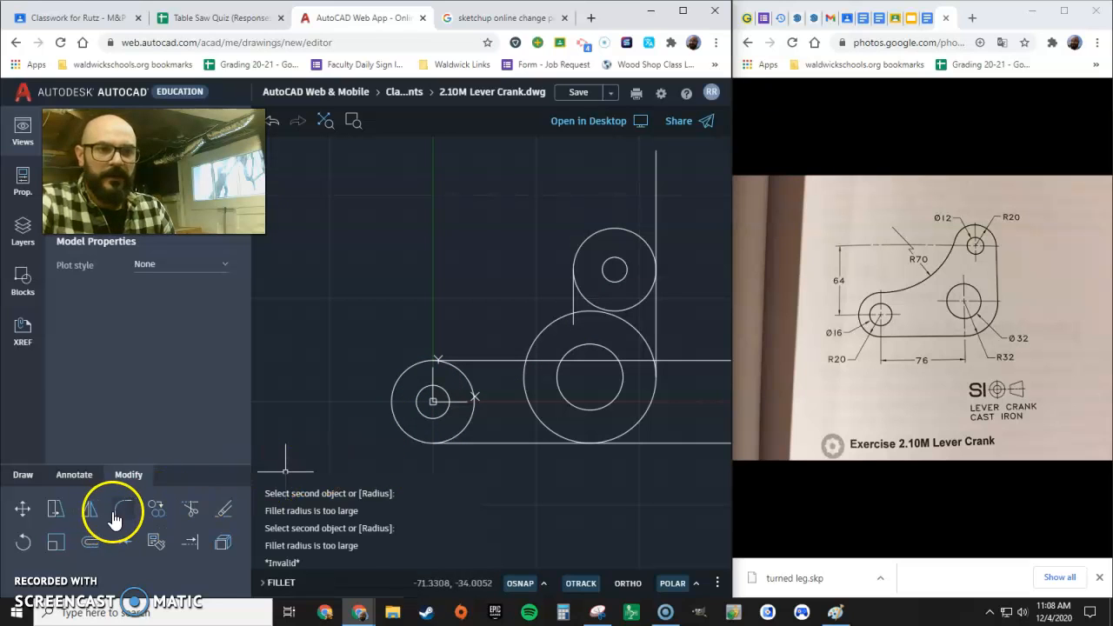
click(397, 551)
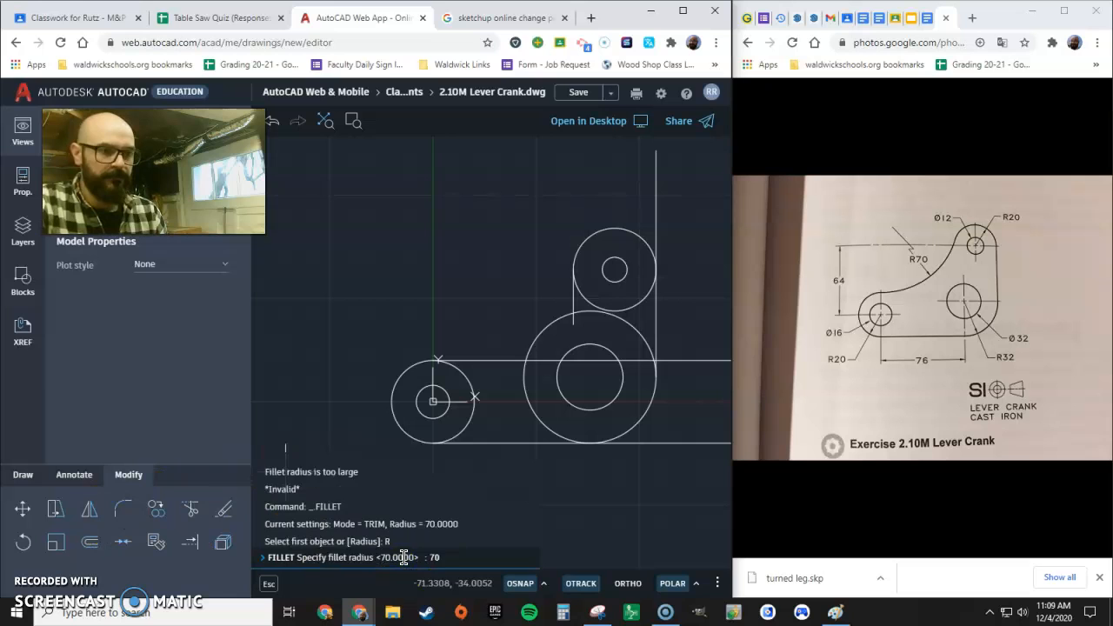
key(Return)
click(570, 296)
click(452, 367)
click(462, 360)
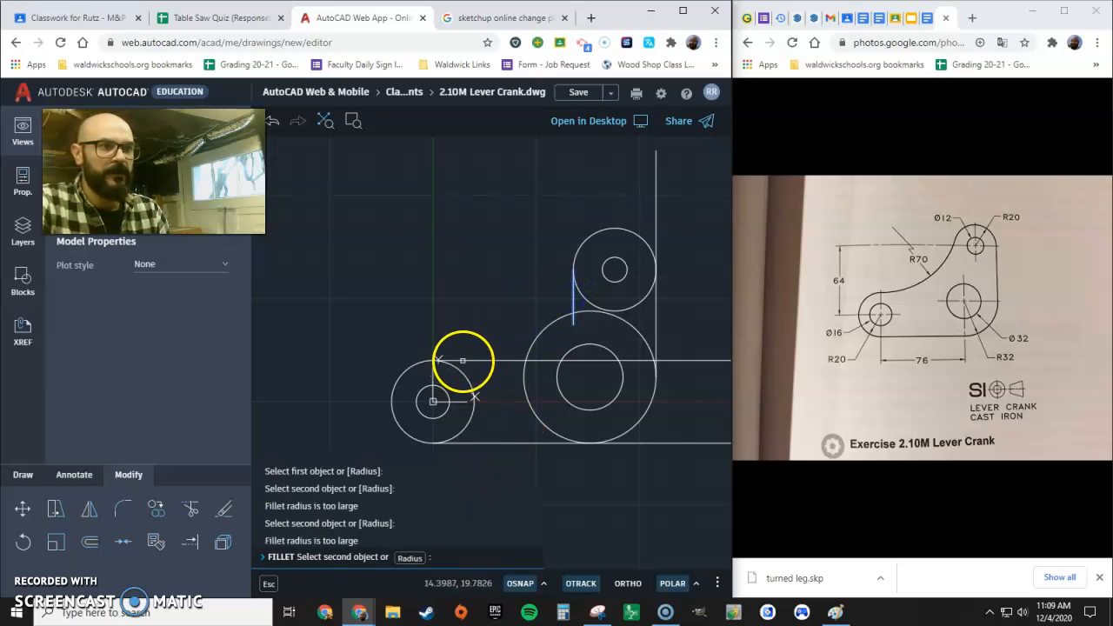
click(463, 361)
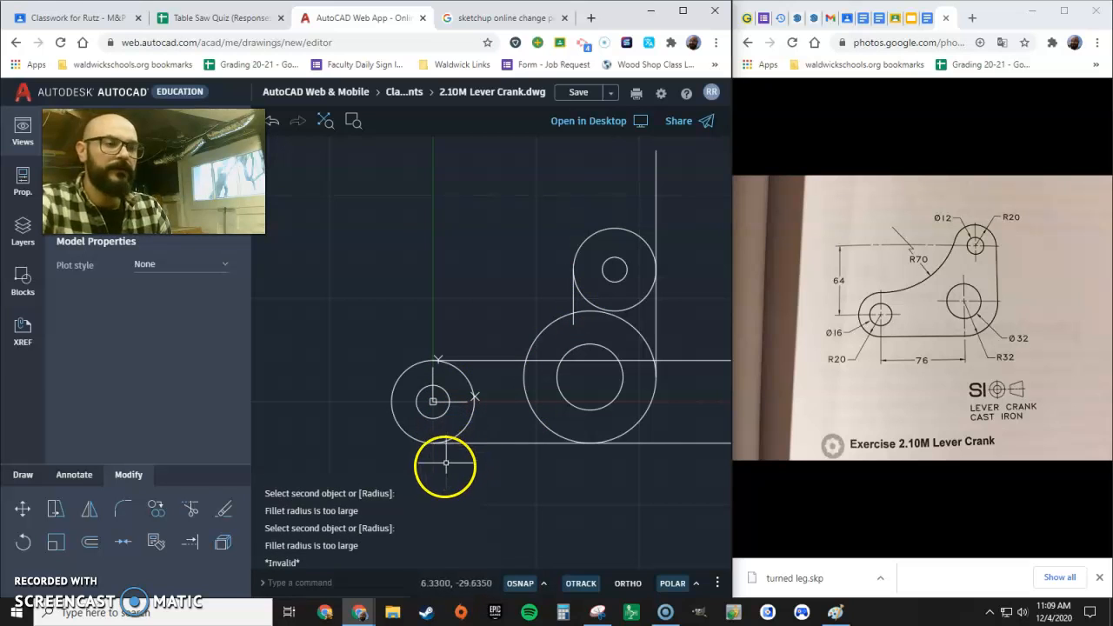
Step: Delete the short vertical line that hangs from the left quadrant of the upper 20 mm radius circle
click(125, 515)
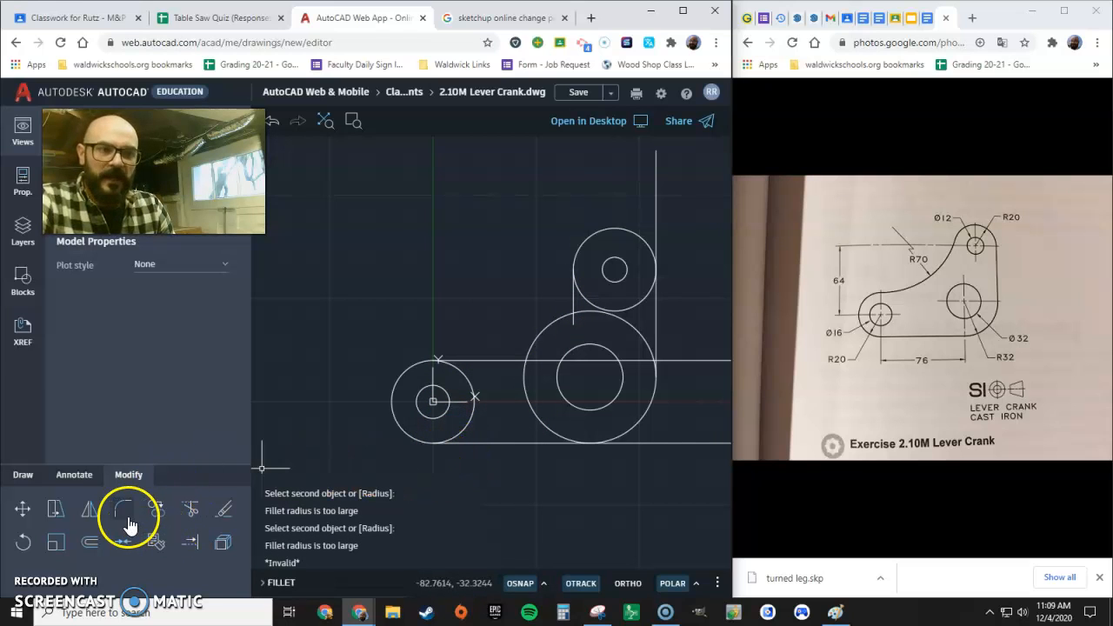
click(577, 303)
click(563, 311)
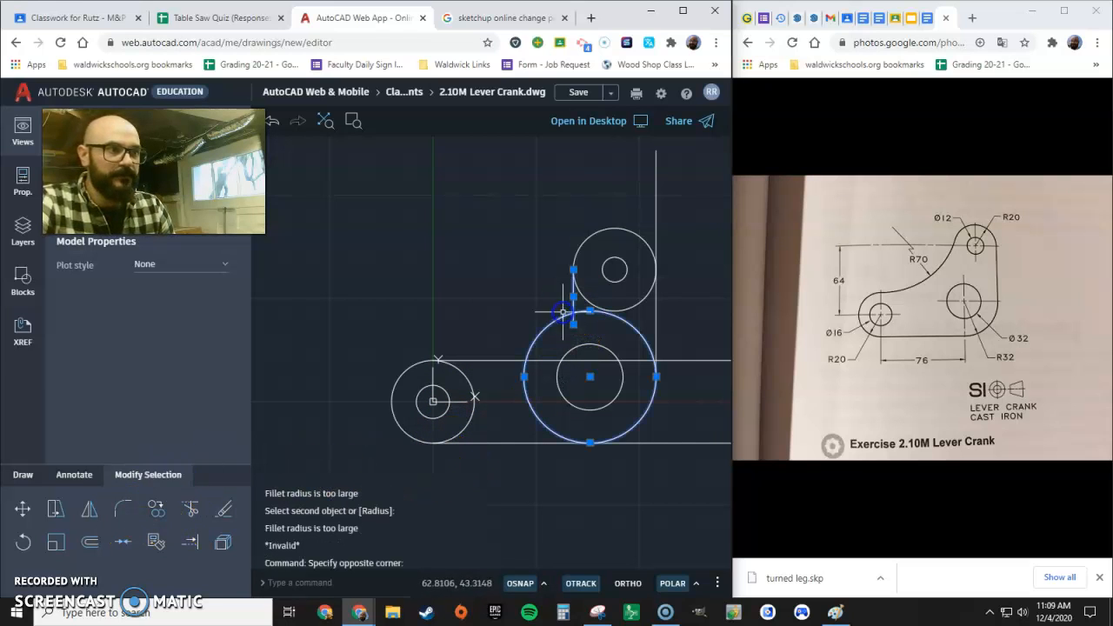
key(Escape)
click(574, 301)
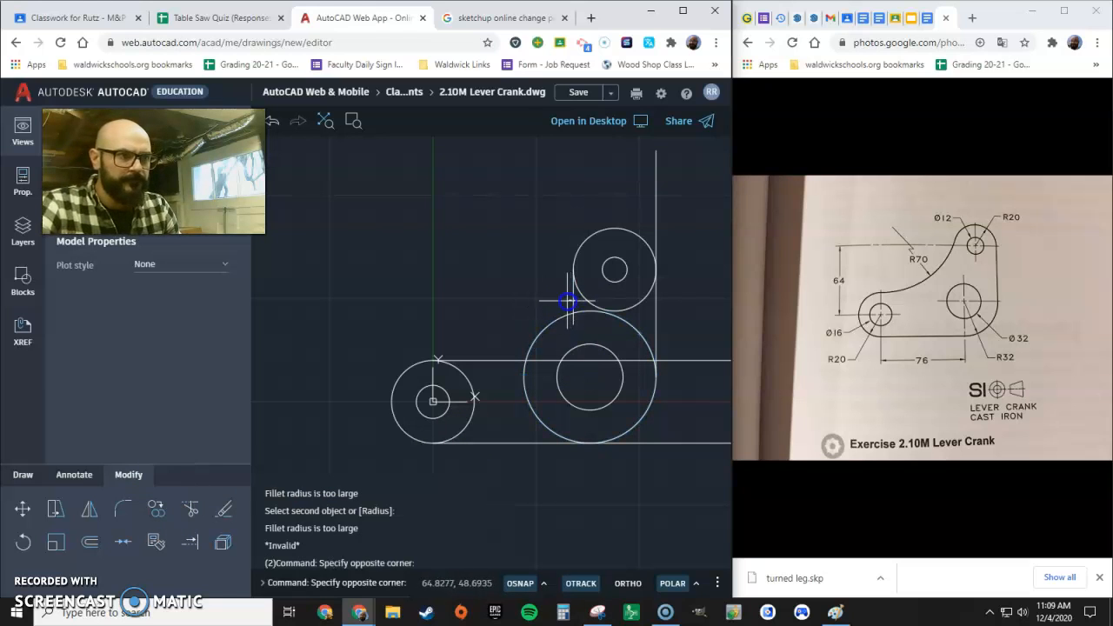
click(564, 307)
key(Delete)
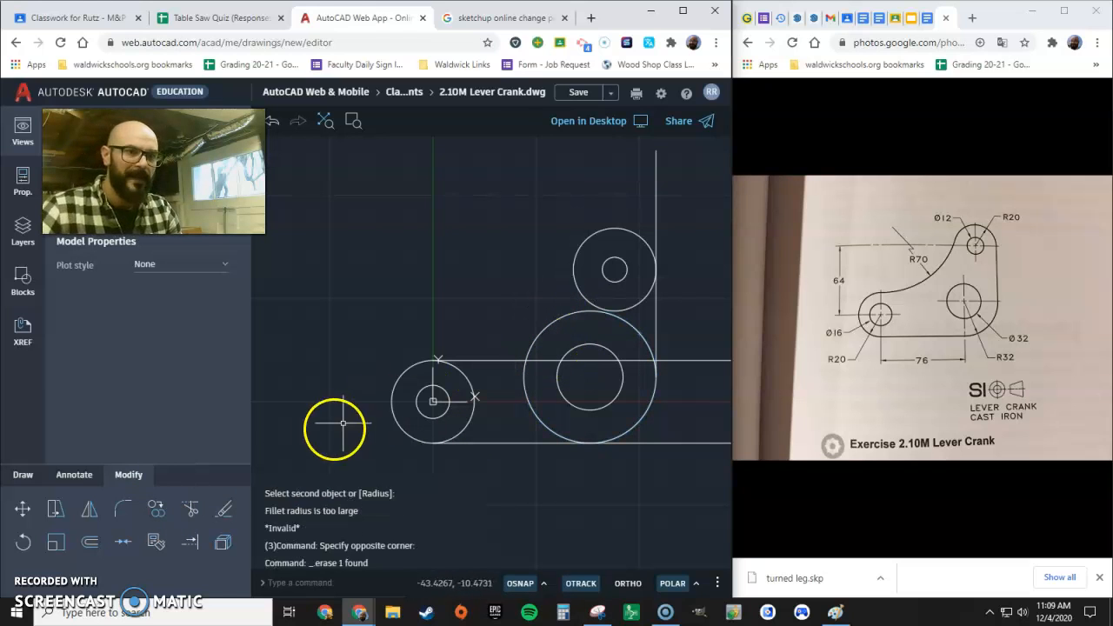
click(121, 507)
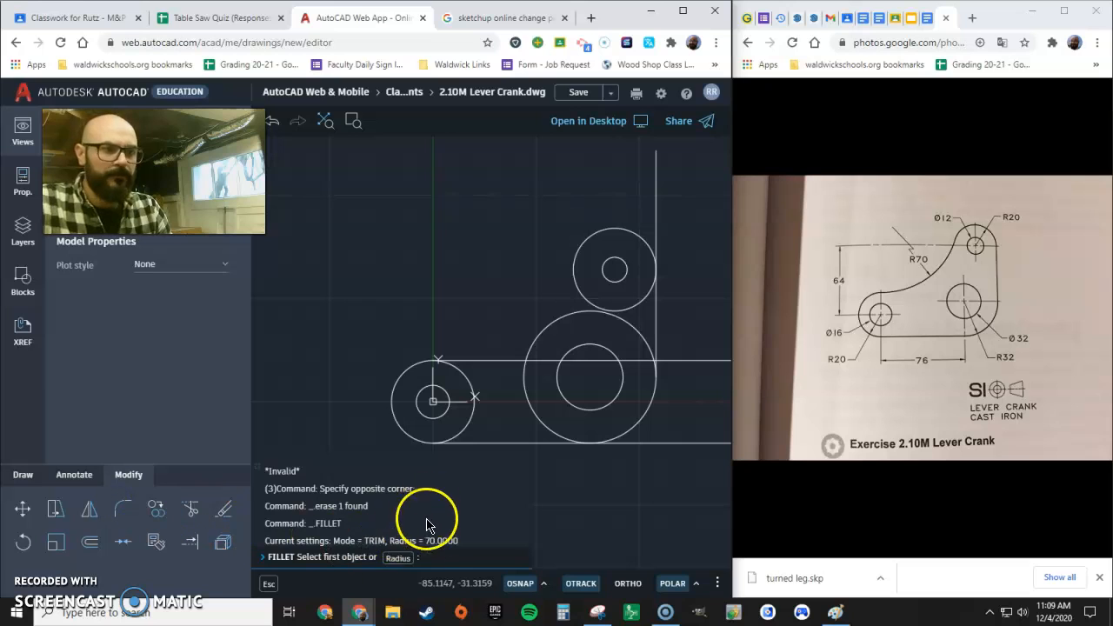
click(393, 557)
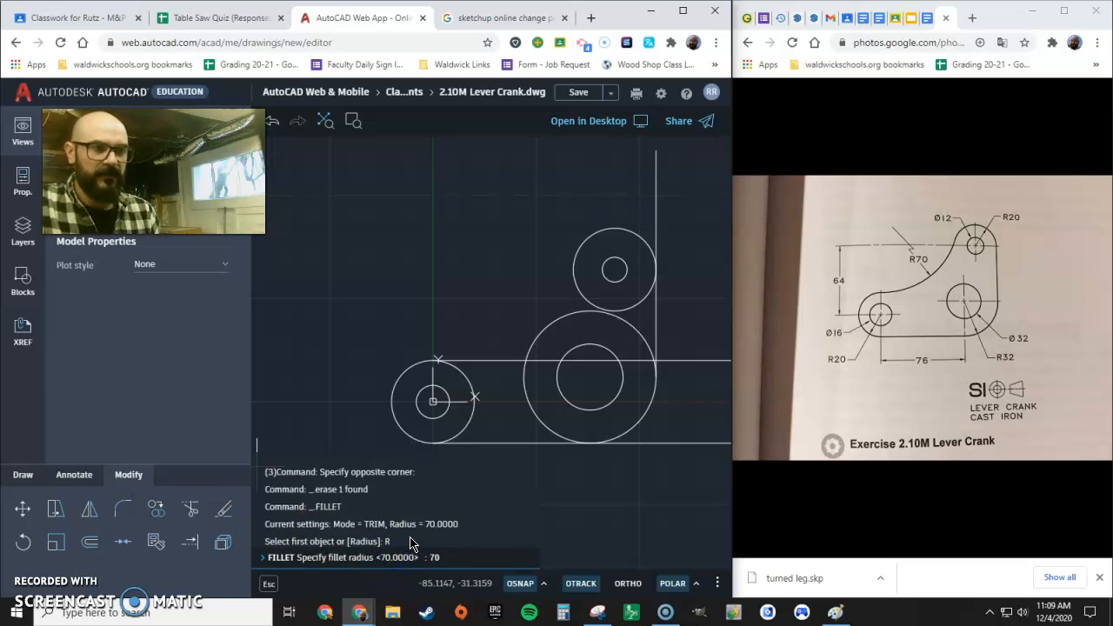
text(70)
key(Return)
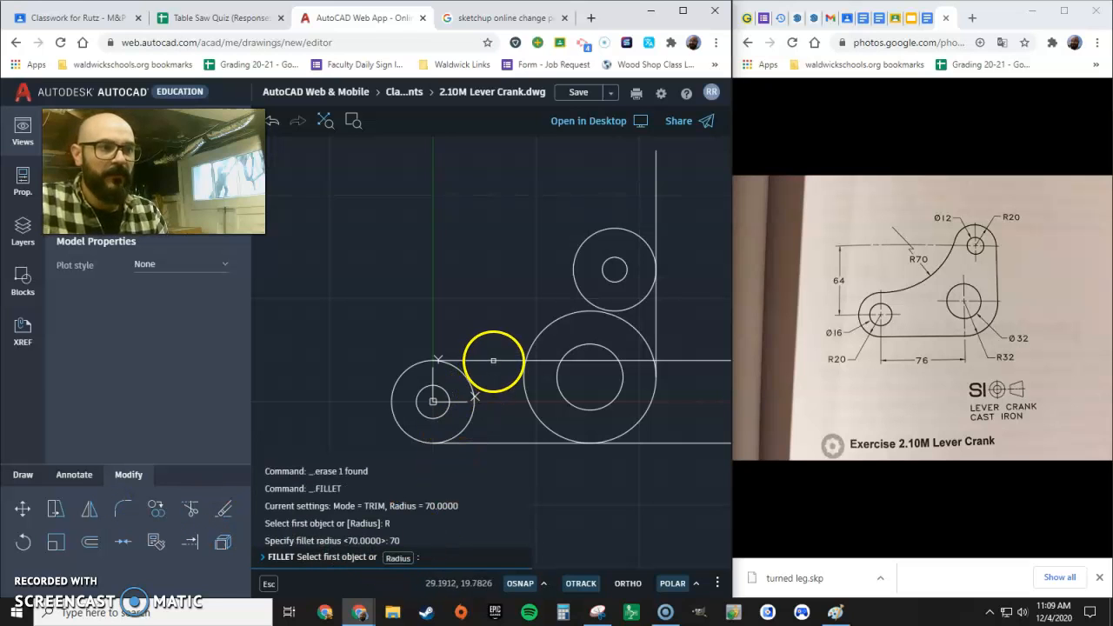
click(493, 360)
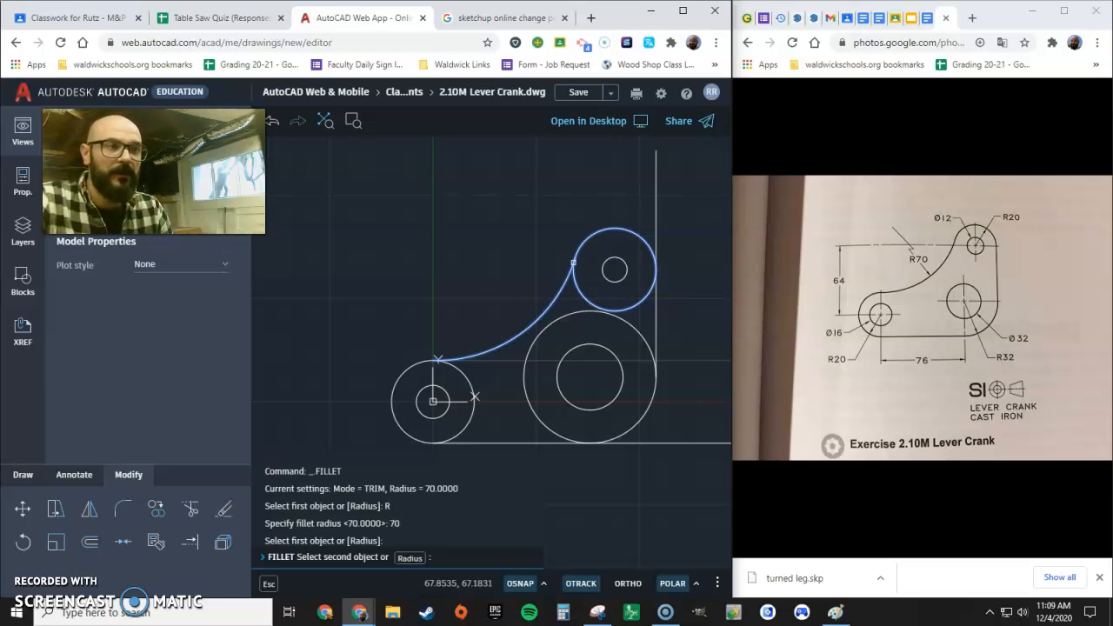
key(Escape)
key(Escape)
key(Escape)
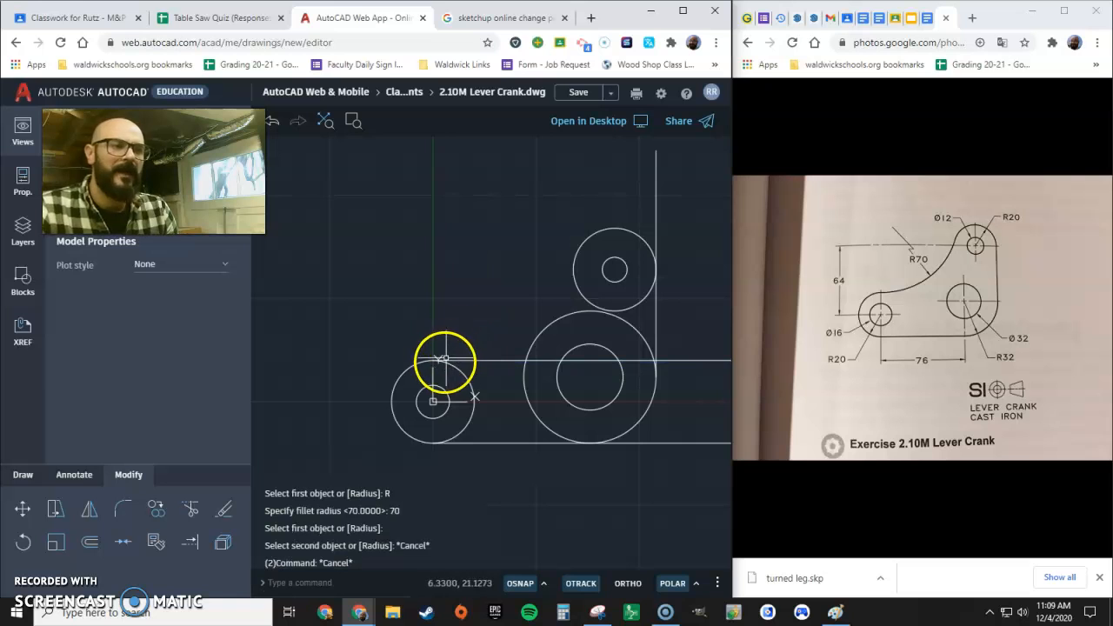
Step: Fillet the lower-left 20 mm radius circle to the upper 20 mm radius circle with a radius of 70
click(123, 511)
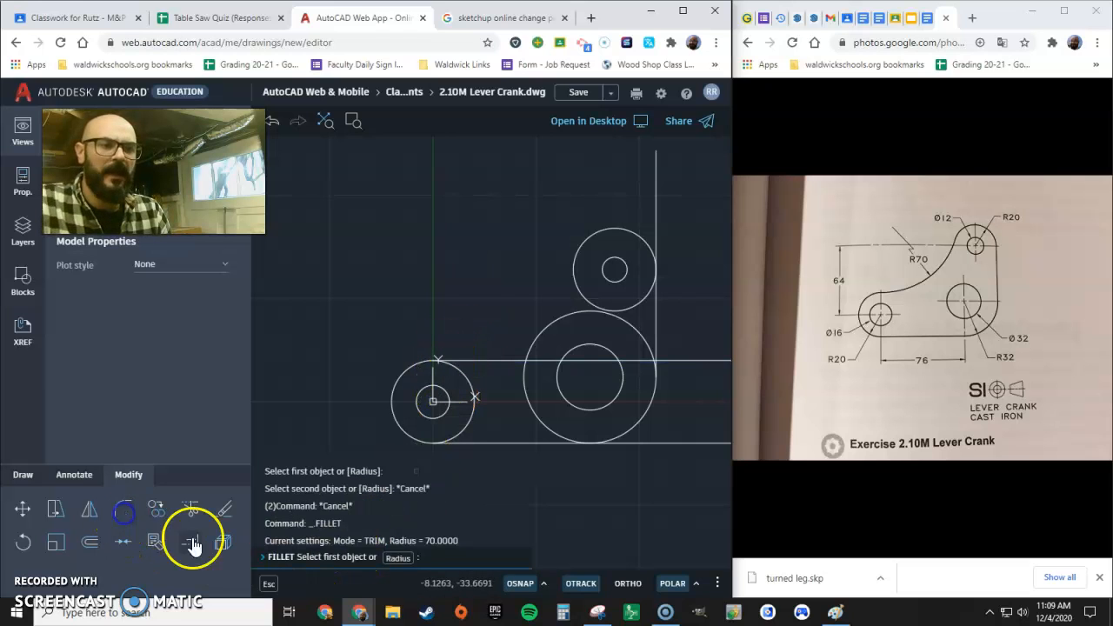
click(398, 557)
text(70)
key(Return)
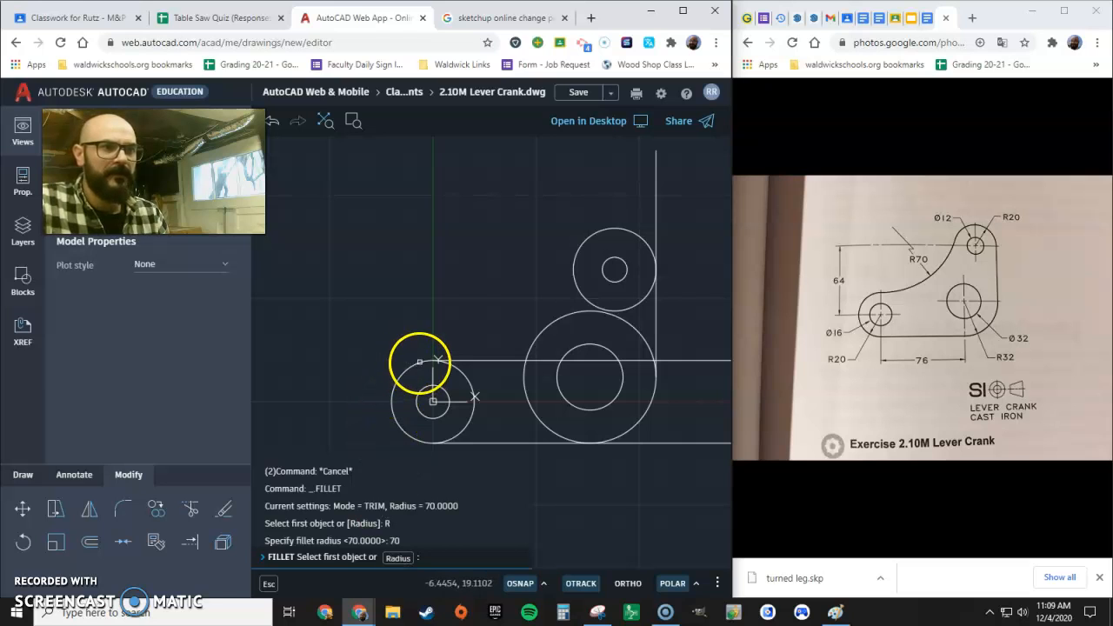
click(419, 361)
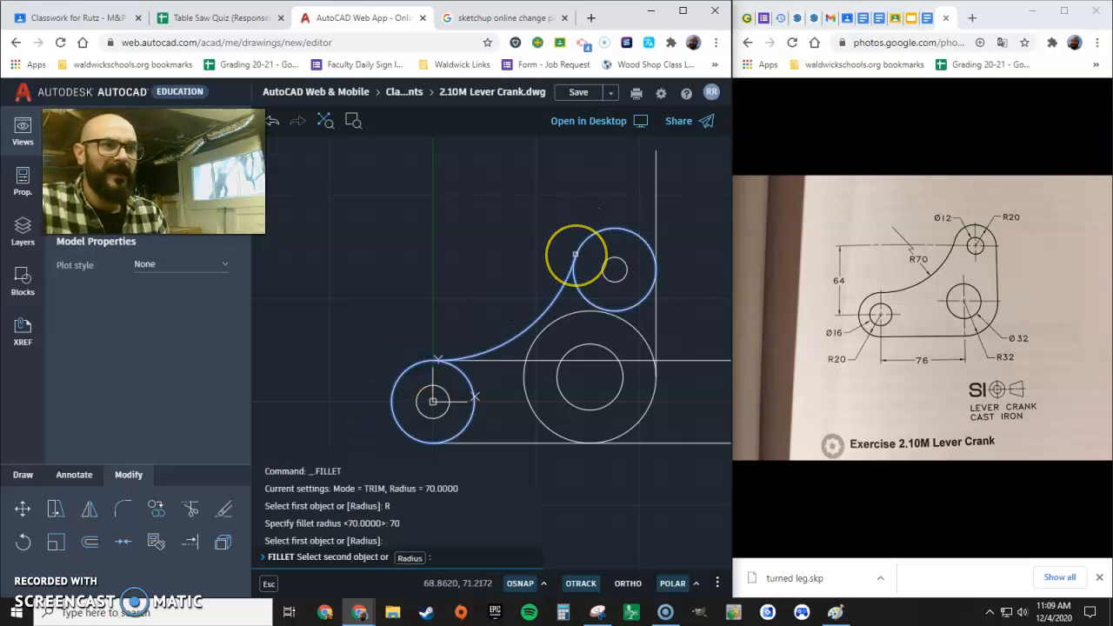
click(574, 255)
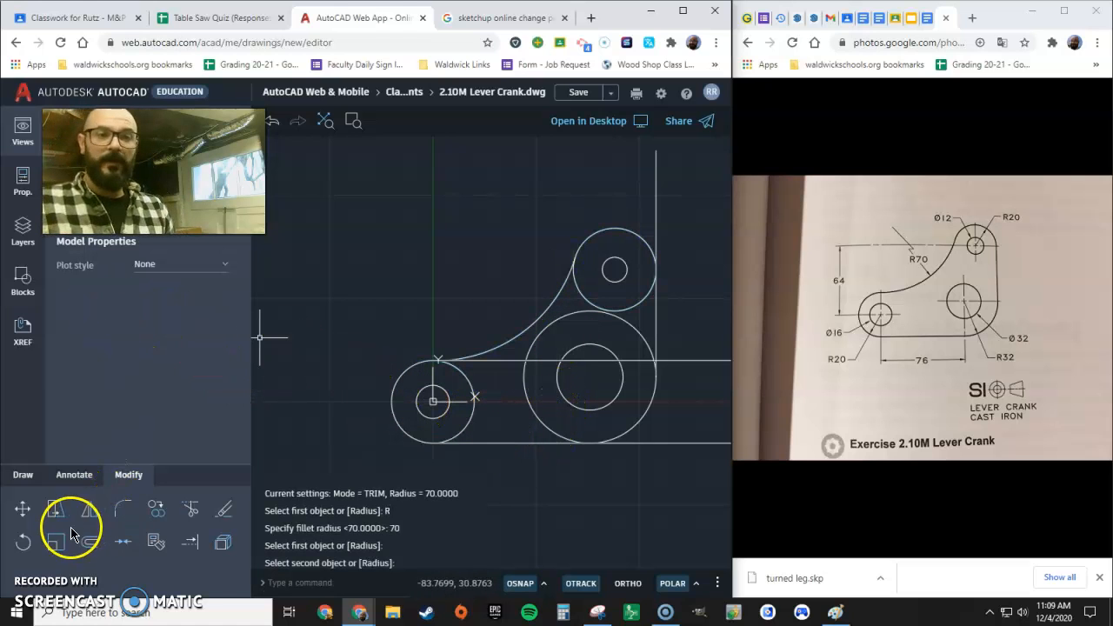
key(Escape)
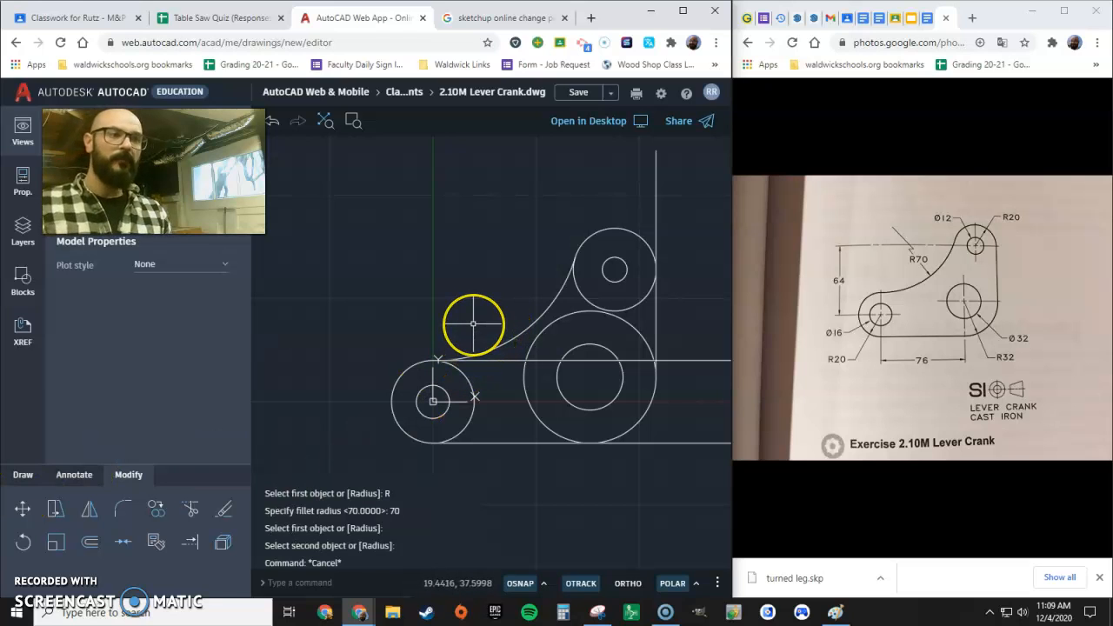
Step: Delete the upper horizontal line that runs from the top of the lower-left circle through the 32 mm radius circle
key(Escape)
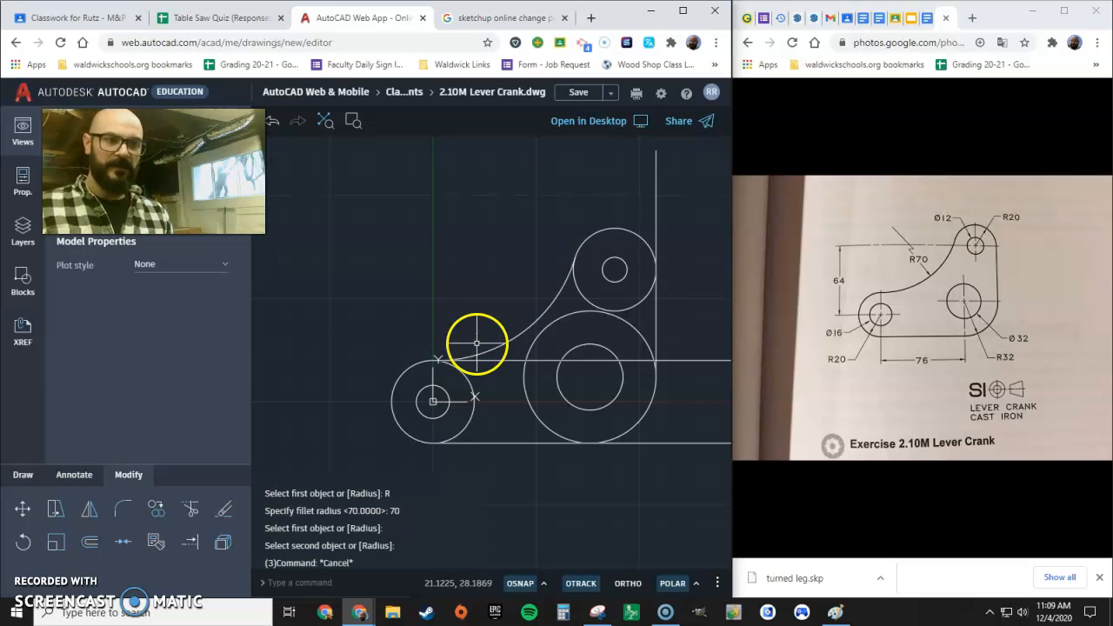
drag(501, 353, 493, 371)
key(Delete)
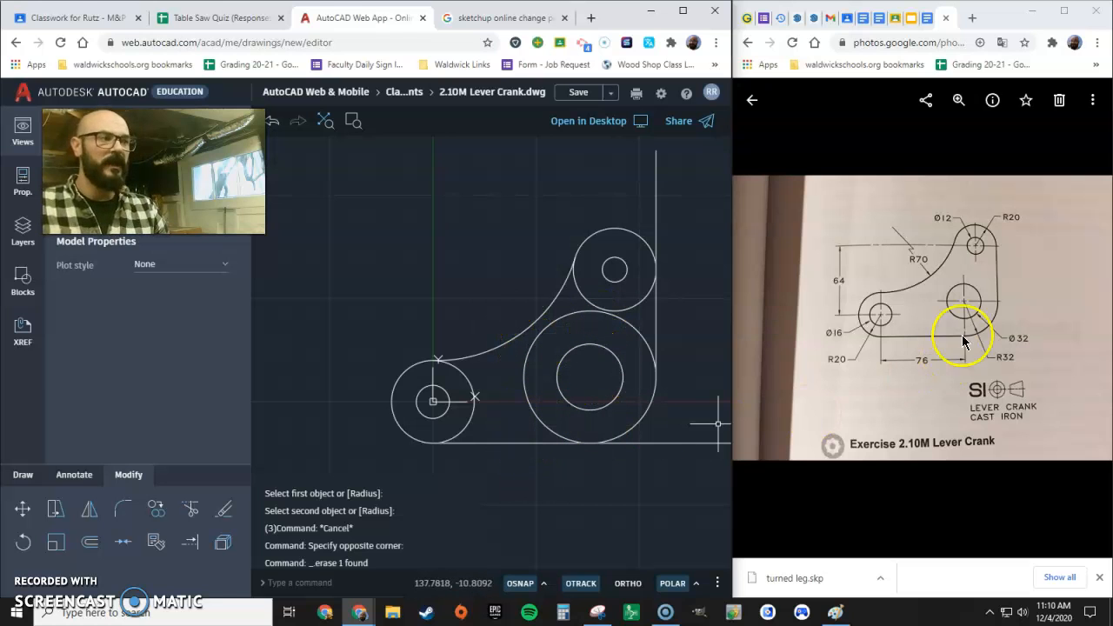
Step: Trim the bottom line beyond the 32 mm radius corner and the portions of the three outer circles lying inside the lever outline
click(189, 512)
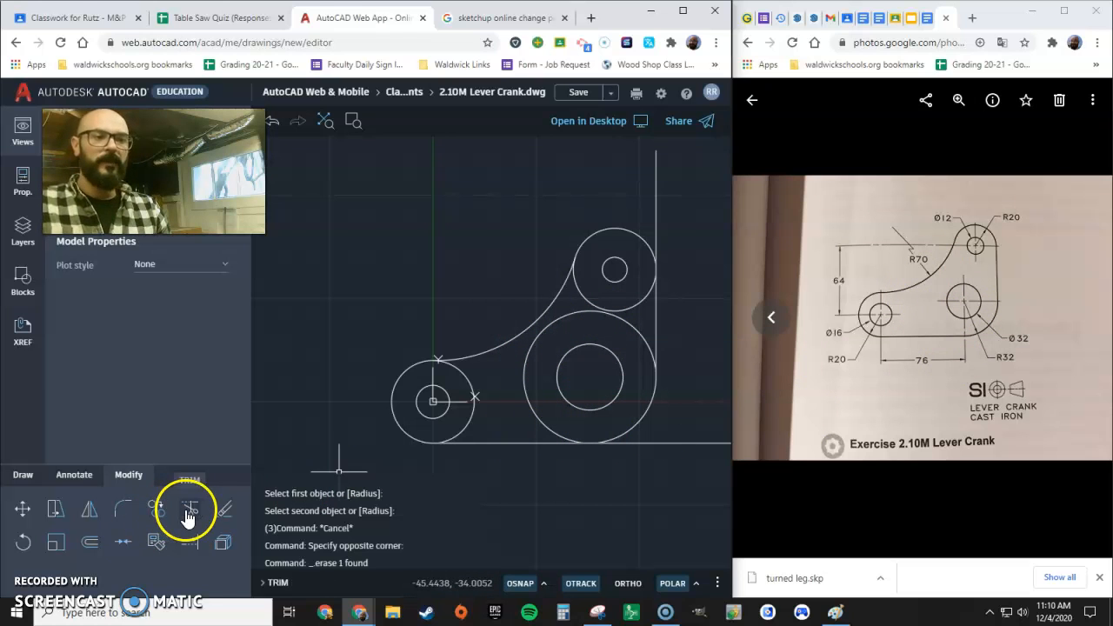
click(658, 443)
click(644, 477)
click(534, 405)
click(501, 402)
click(472, 405)
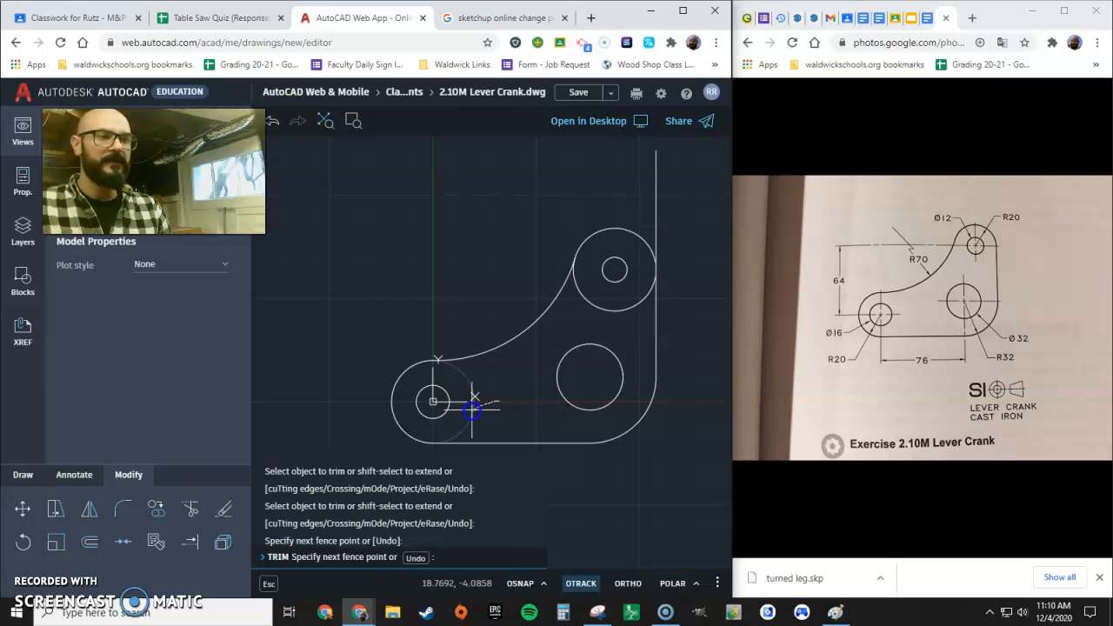
click(608, 299)
click(605, 316)
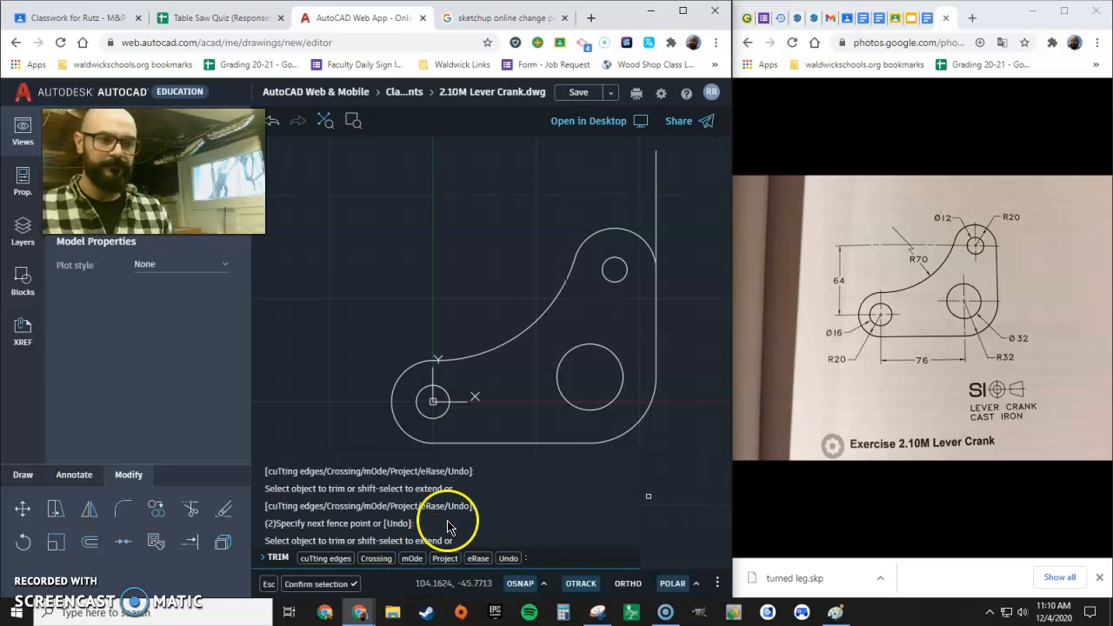
click(342, 583)
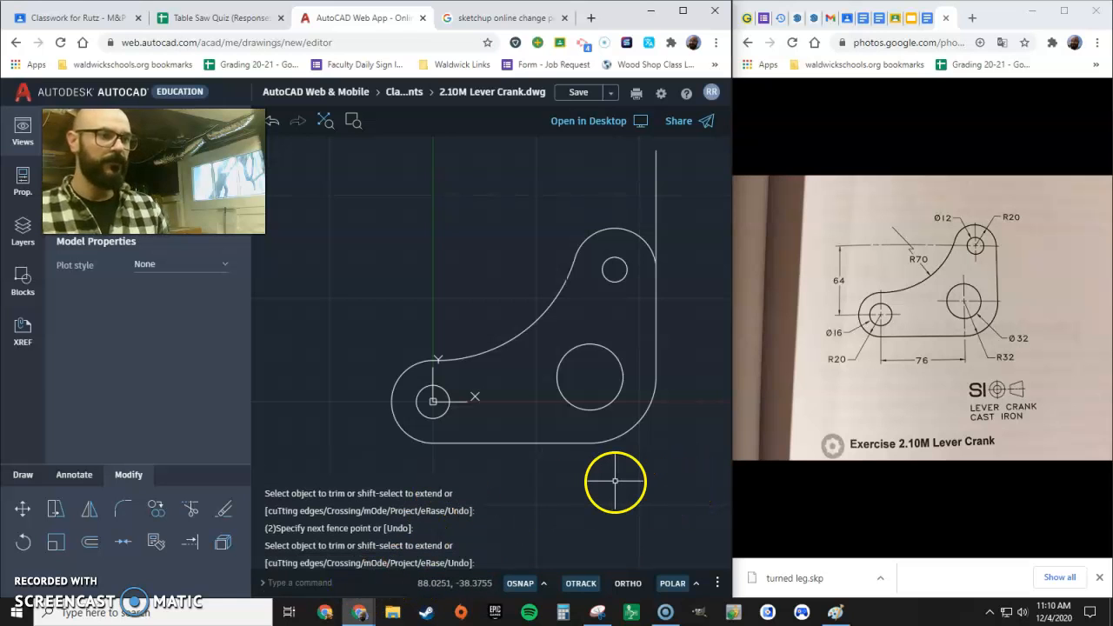